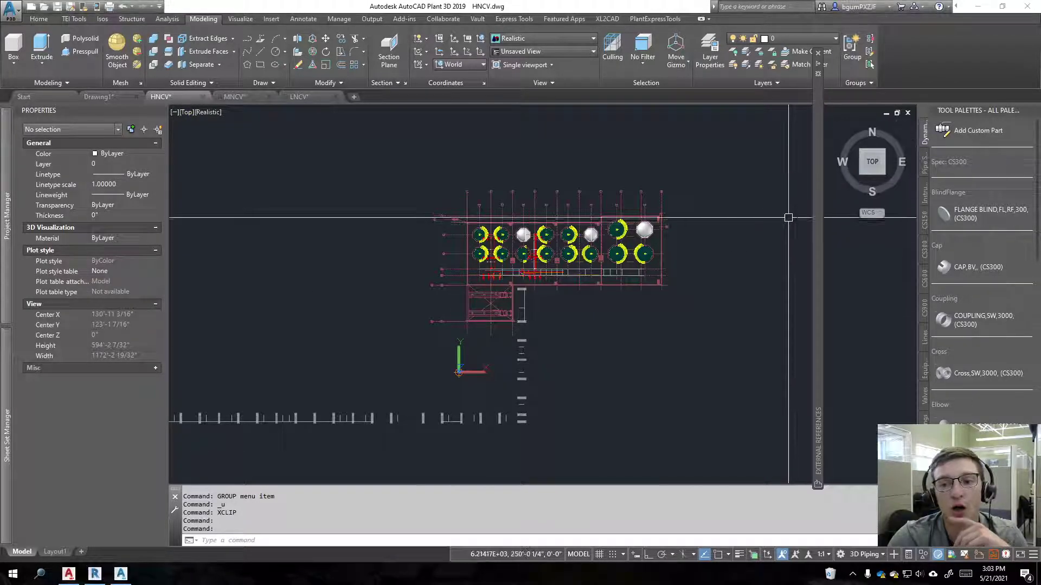
Switch the plant view from Top to SW Isometric with the ViewCube corner
{"action": "left_click", "coordinate": [862, 173]}
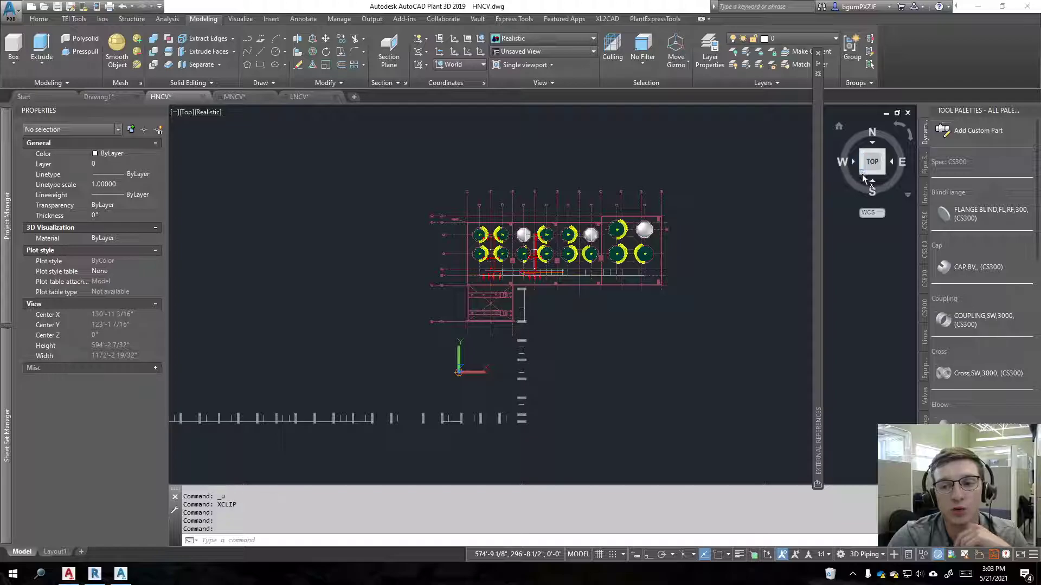
{"action": "scroll", "coordinate": [632, 350], "scroll_direction": "up", "scroll_amount": 5}
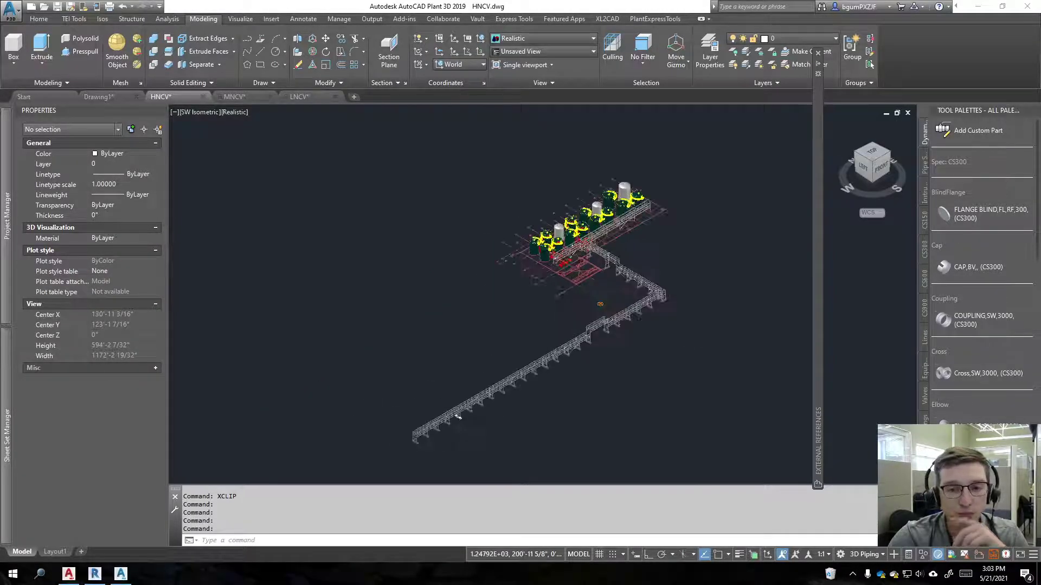
{"action": "left_click", "coordinate": [632, 350]}
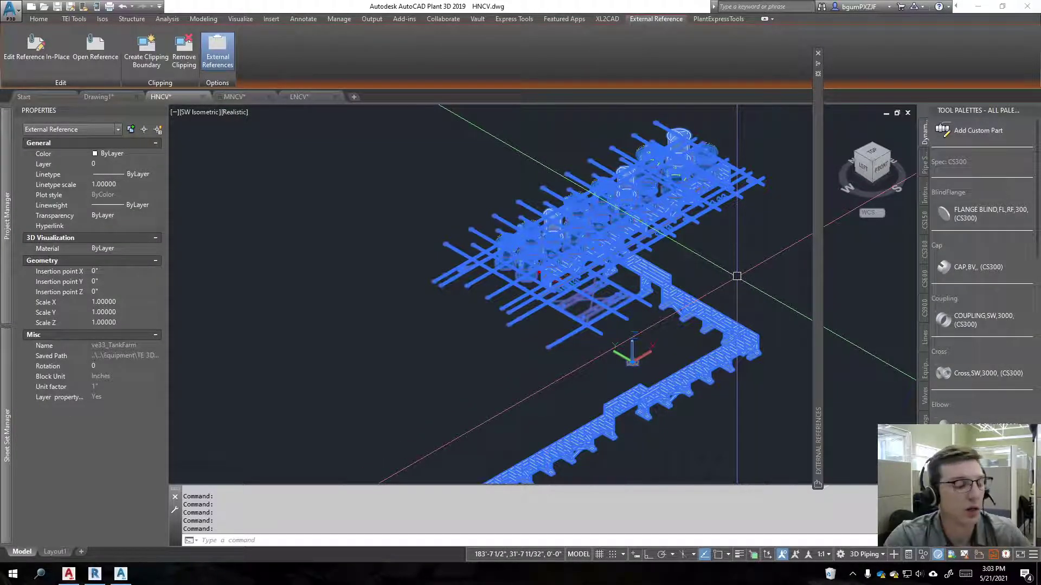
{"action": "key", "text": "Escape"}
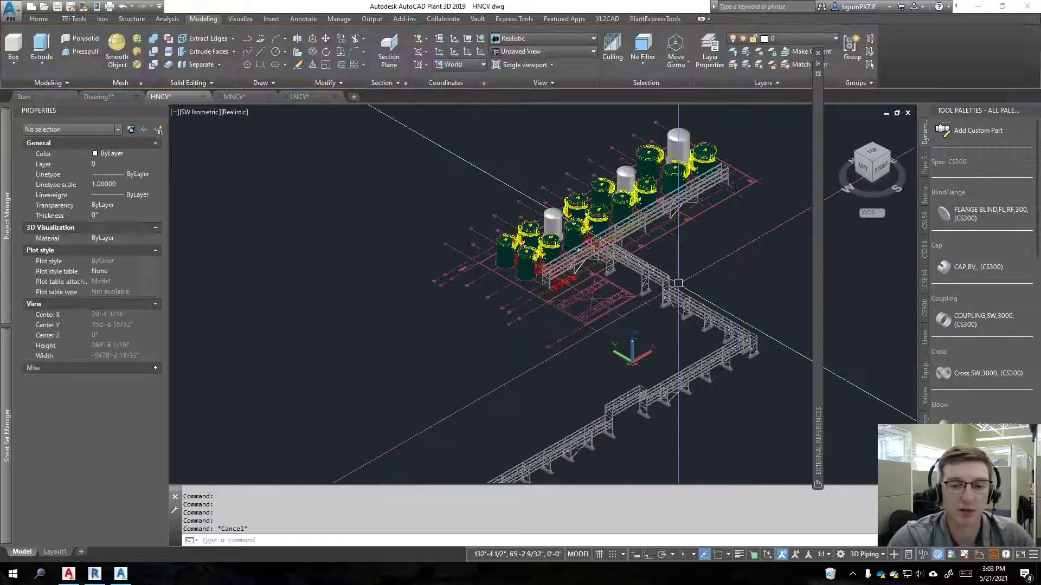
{"action": "scroll", "coordinate": [563, 290], "scroll_direction": "up", "scroll_amount": 4}
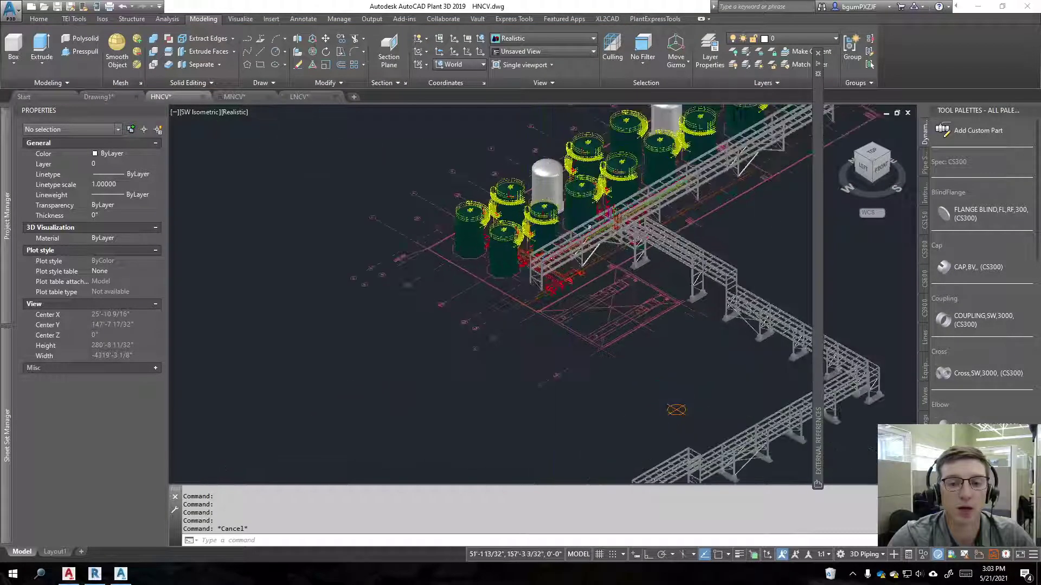
{"action": "scroll", "coordinate": [714, 264], "scroll_direction": "down", "scroll_amount": 5}
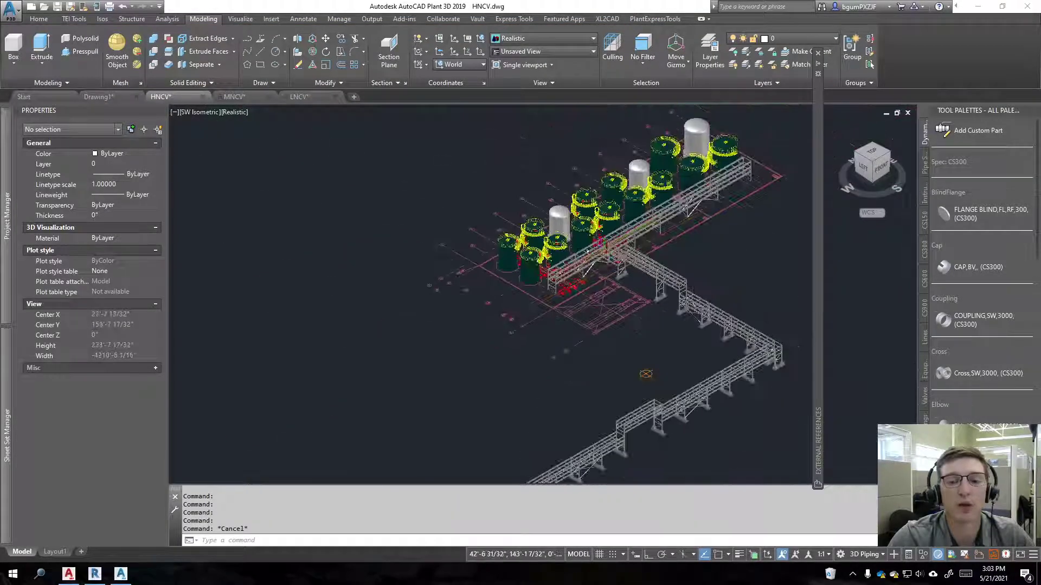
{"action": "middle_click_drag", "start_coordinate": [714, 264], "coordinate": [651, 297]}
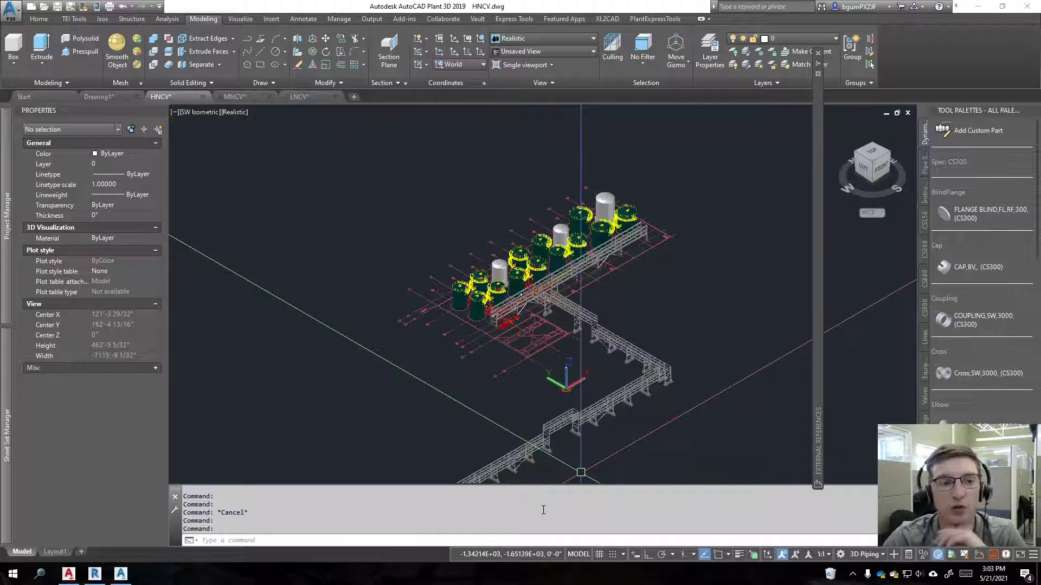
Start a clipping boundary on the plant xref and view the tank area from the top
{"action": "left_click", "coordinate": [598, 311]}
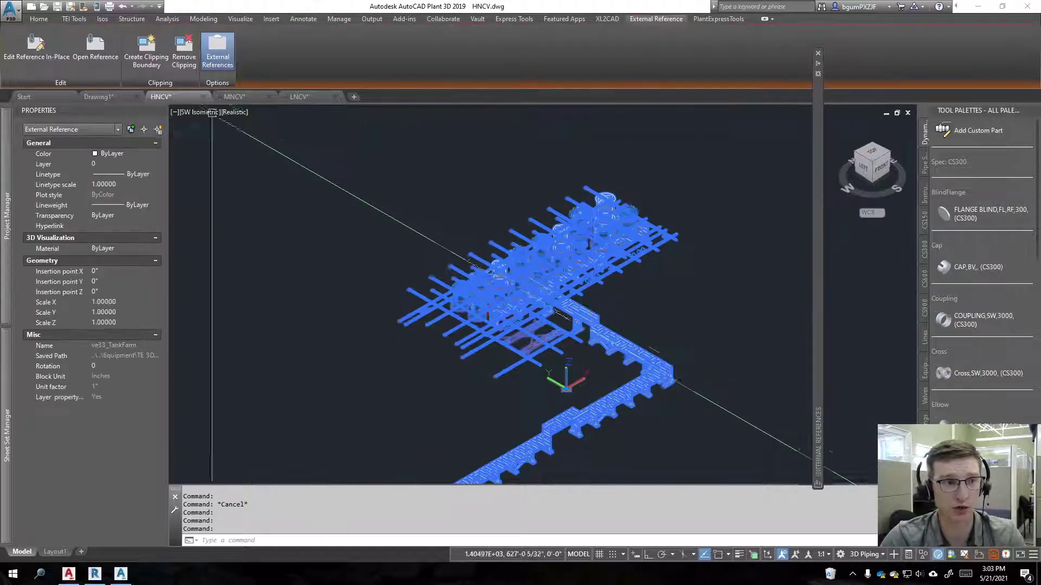
{"action": "key", "text": "Escape"}
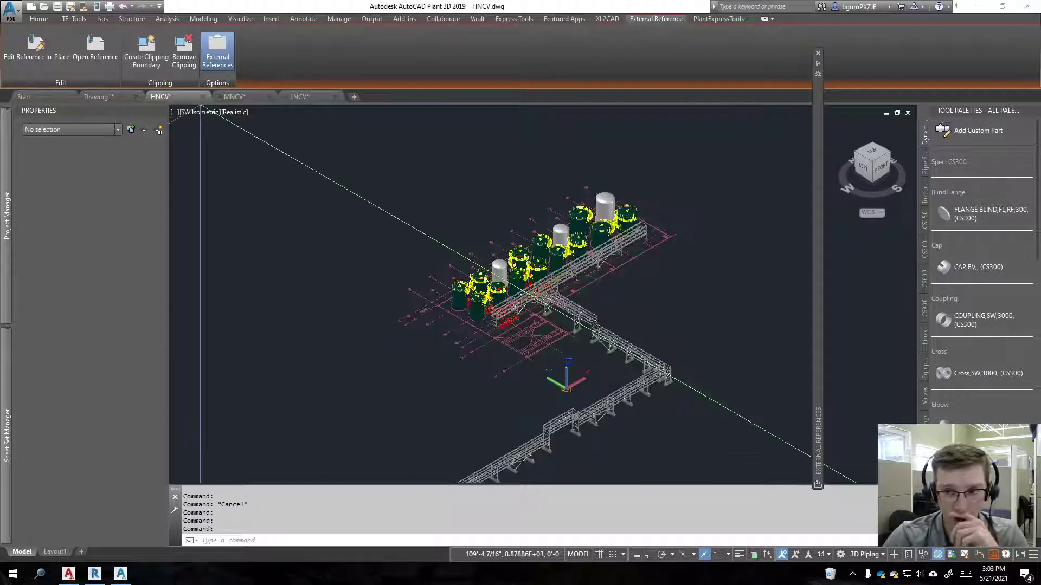
{"action": "left_click", "coordinate": [146, 49]}
{"action": "left_click", "coordinate": [870, 153]}
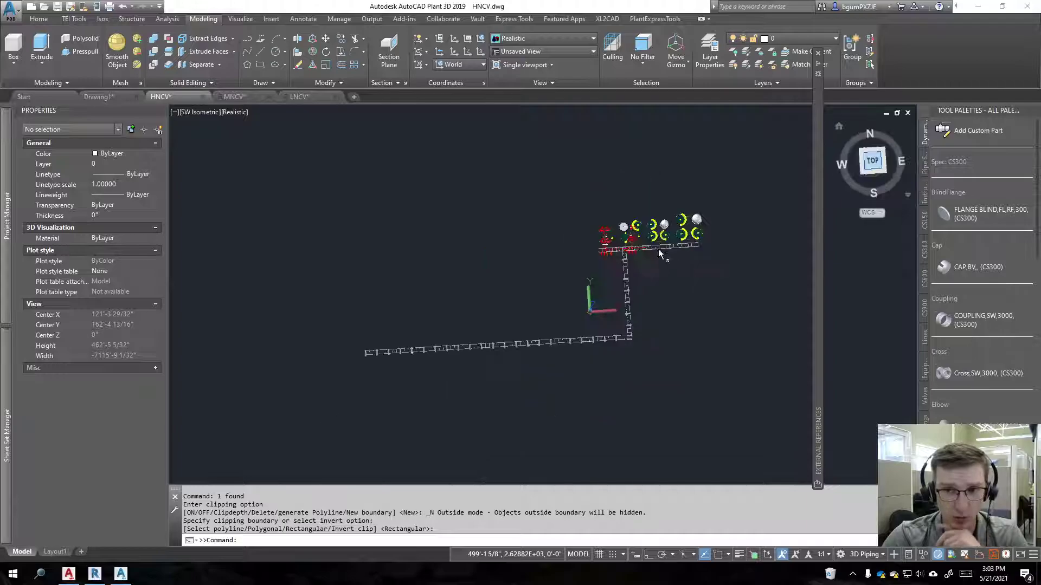
{"action": "scroll", "coordinate": [583, 341], "scroll_direction": "up", "scroll_amount": 5}
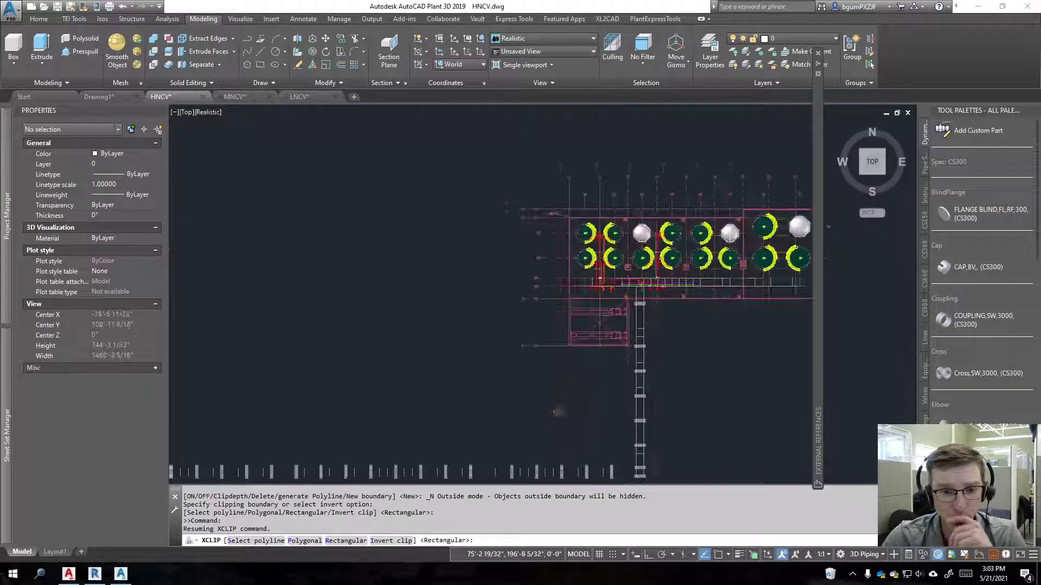
{"action": "scroll", "coordinate": [624, 254], "scroll_direction": "up", "scroll_amount": 3}
{"action": "middle_click_drag", "start_coordinate": [724, 353], "coordinate": [560, 386]}
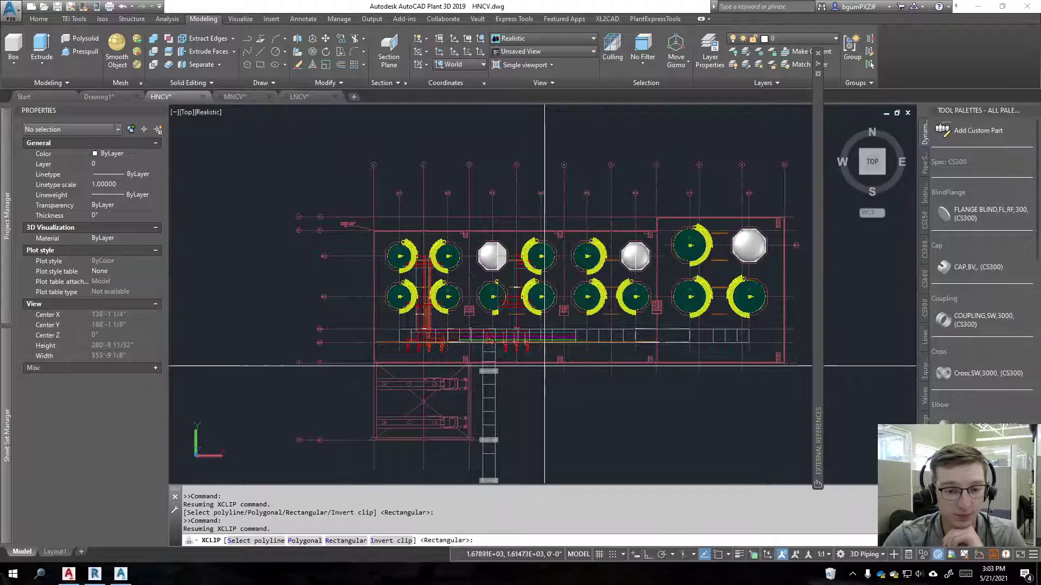
Clip the xref to a rectangle around the left tanks and part of the rack
{"action": "key", "text": "Return"}
{"action": "left_click", "coordinate": [542, 357]}
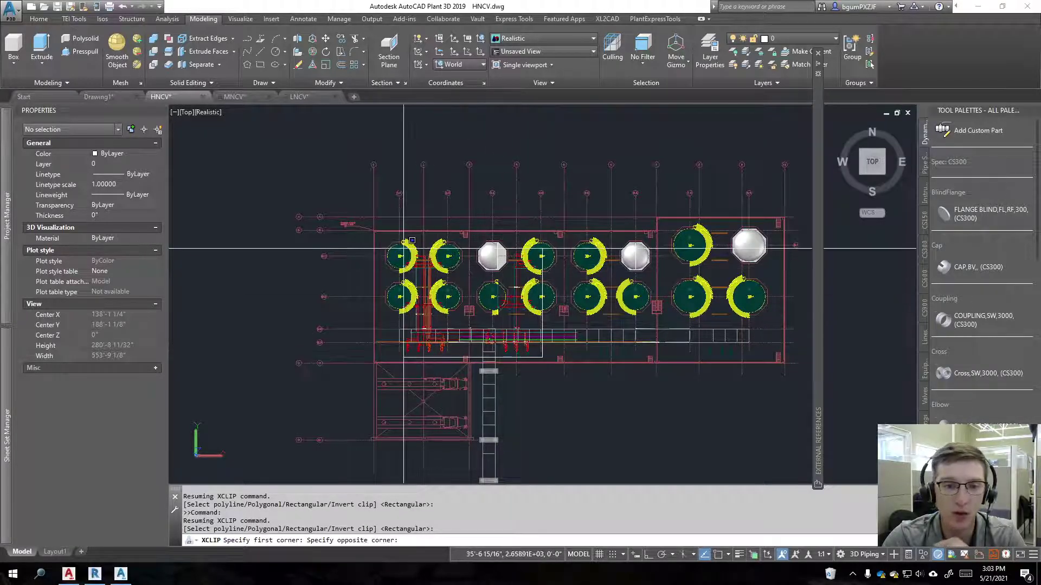
{"action": "left_click", "coordinate": [383, 239]}
{"action": "left_click", "coordinate": [383, 239]}
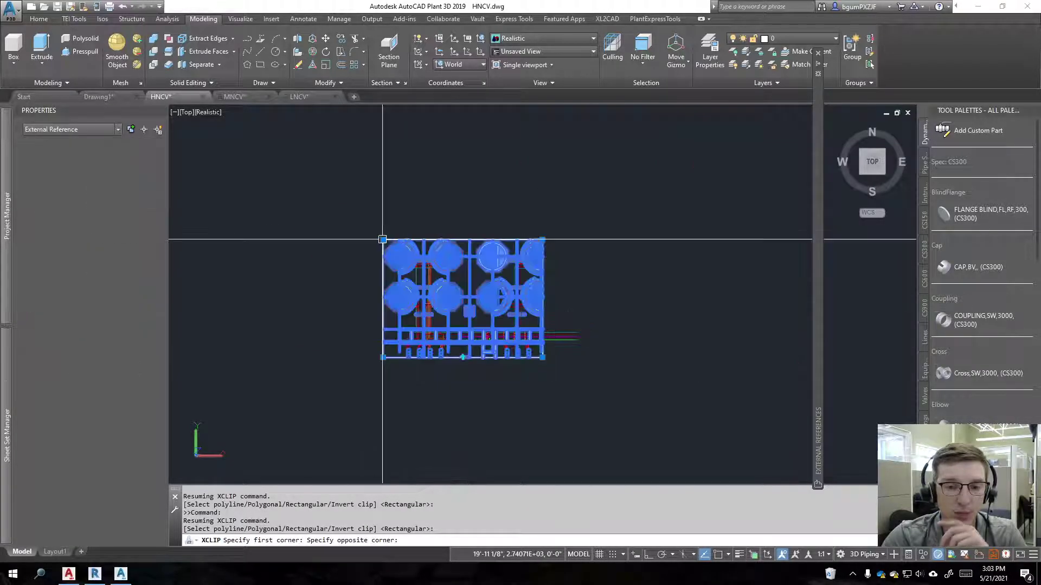
{"action": "key", "text": "Escape"}
{"action": "key", "text": "Escape"}
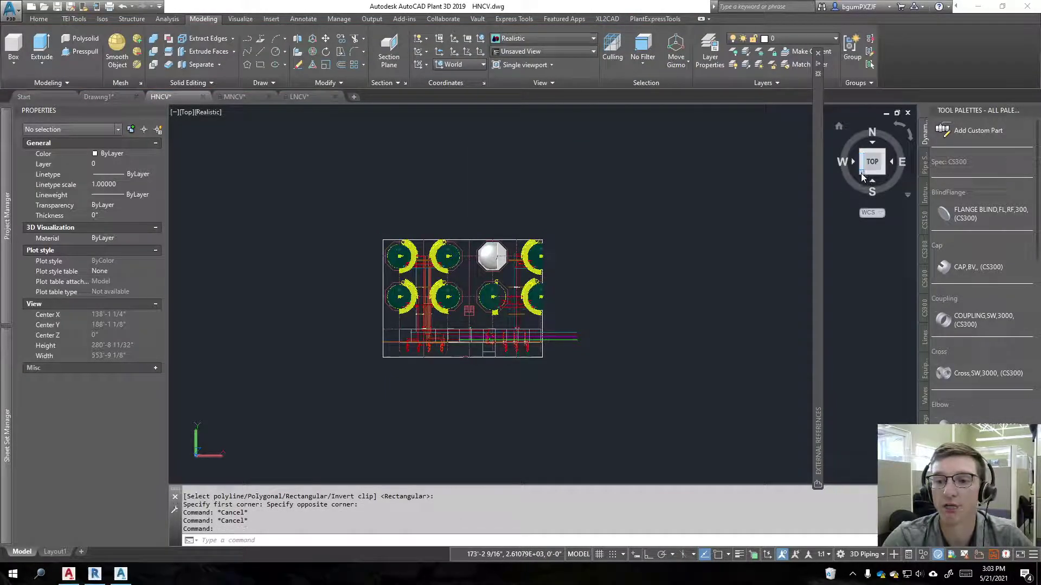
In a 3D orbit view, rerun XCLIP on the tank-farm xref
{"action": "left_click_drag", "start_coordinate": [860, 174], "coordinate": [725, 239]}
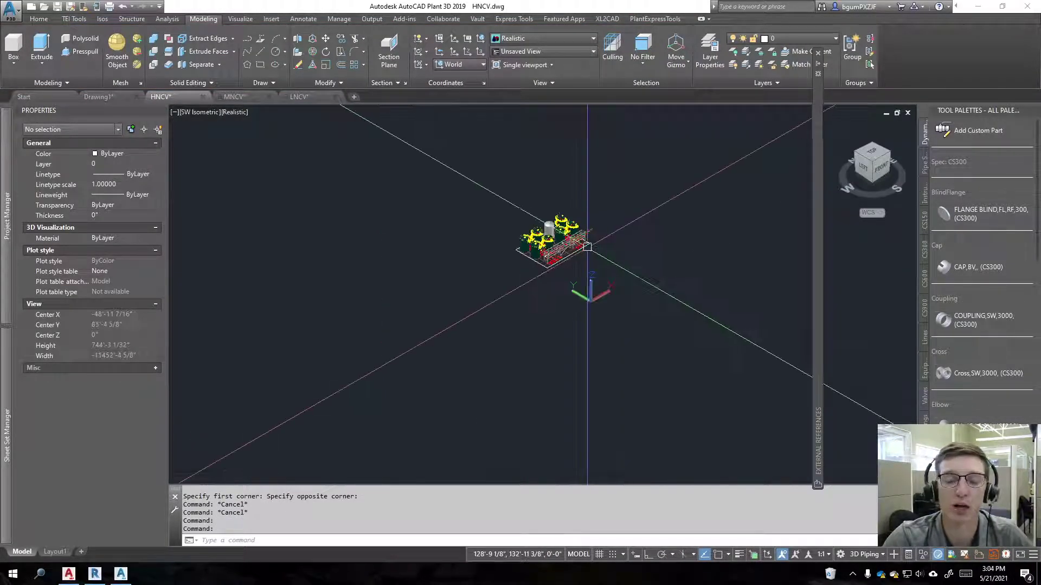
{"action": "scroll", "coordinate": [594, 271], "scroll_direction": "up", "scroll_amount": 3}
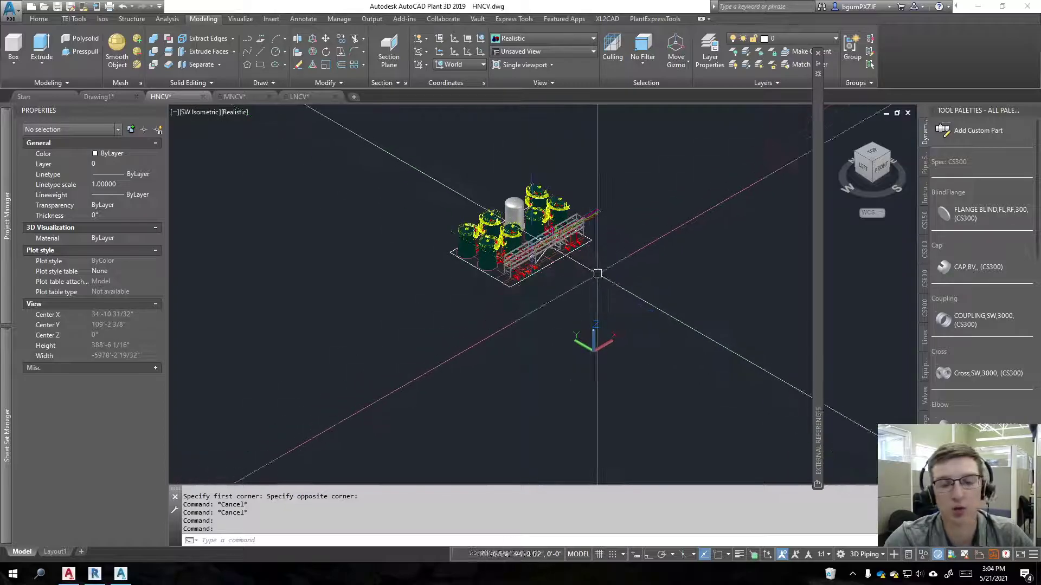
{"action": "scroll", "coordinate": [544, 267], "scroll_direction": "up", "scroll_amount": 2}
{"action": "middle_click_drag", "start_coordinate": [550, 268], "coordinate": [609, 326]}
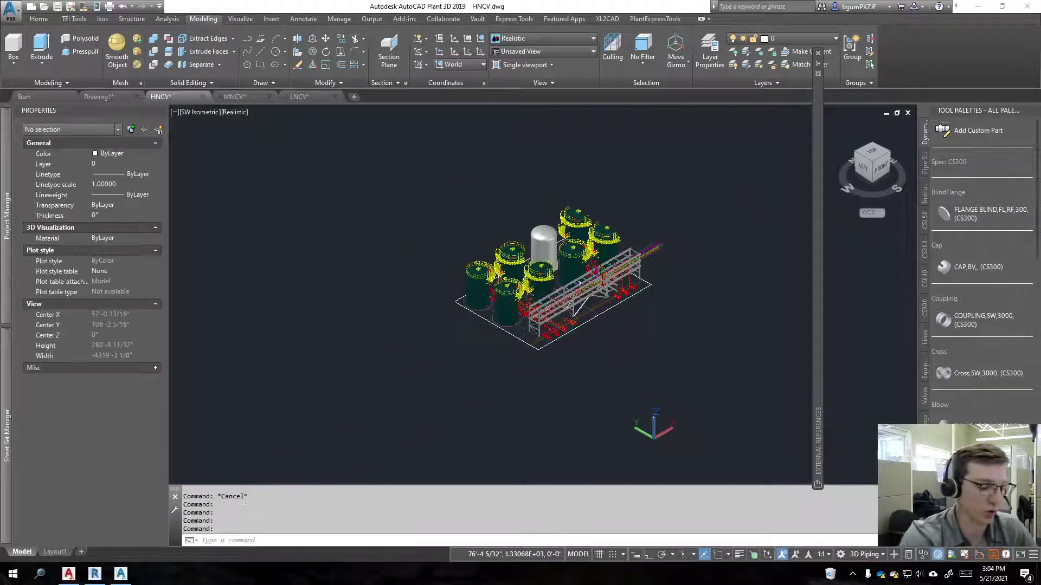
{"action": "type", "text": "xclip"}
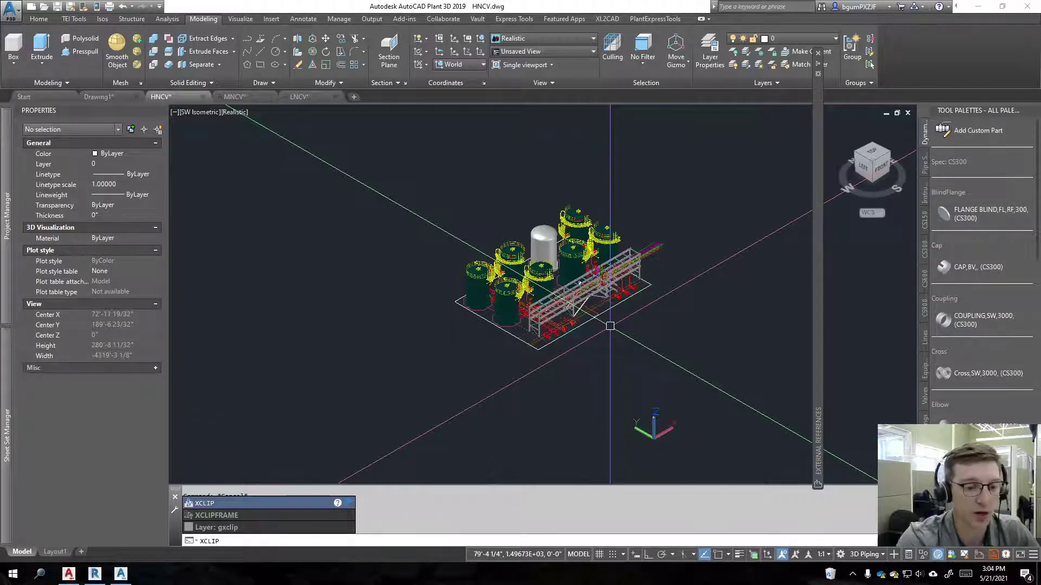
{"action": "key", "text": "Return"}
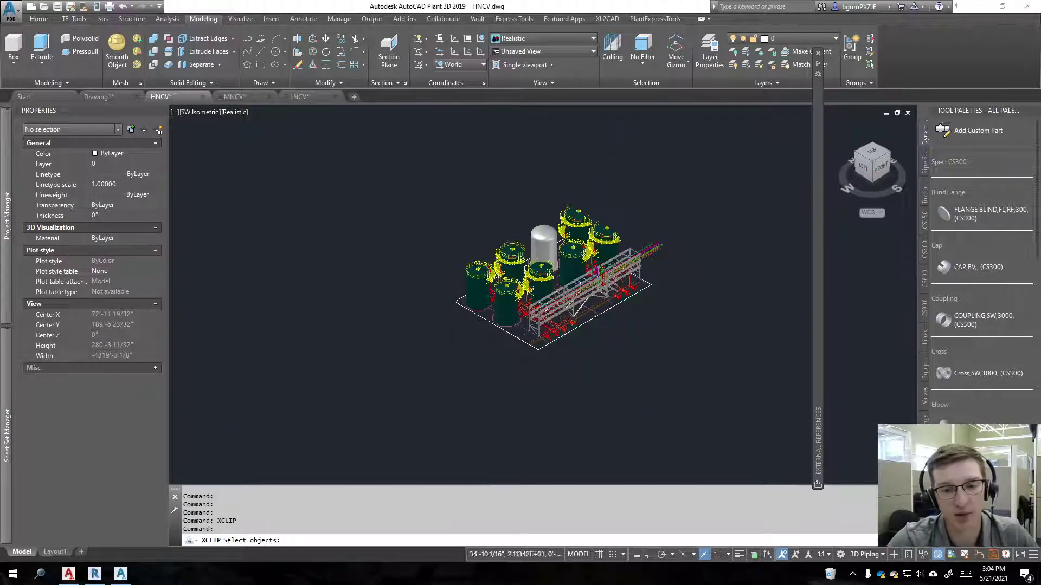
{"action": "scroll", "coordinate": [520, 322], "scroll_direction": "up", "scroll_amount": 1}
{"action": "left_click", "coordinate": [517, 364]}
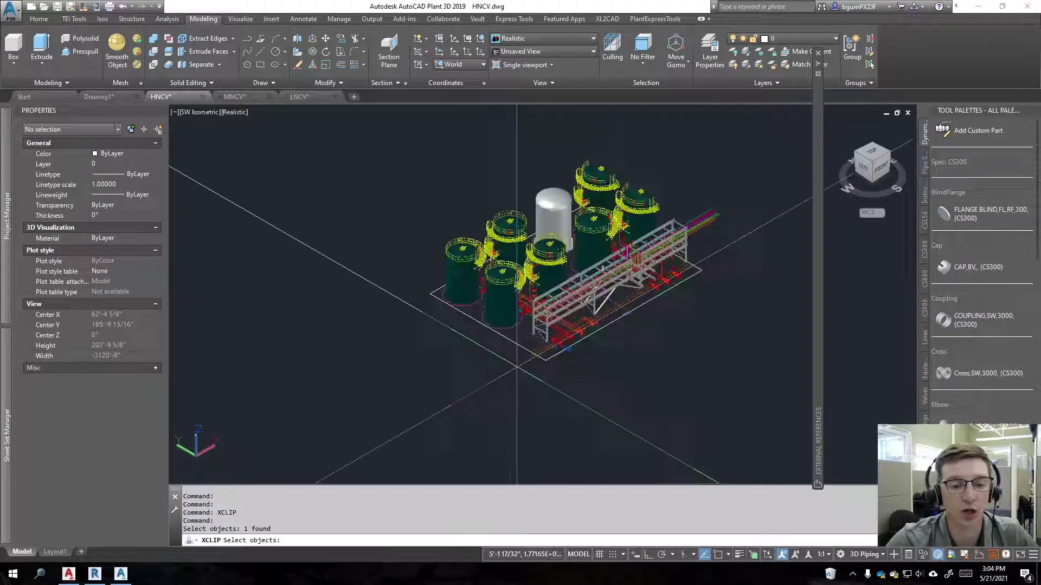
{"action": "key", "text": "Return"}
Choose the clip depth option and set the front clip distance with ortho on
{"action": "left_click", "coordinate": [262, 541]}
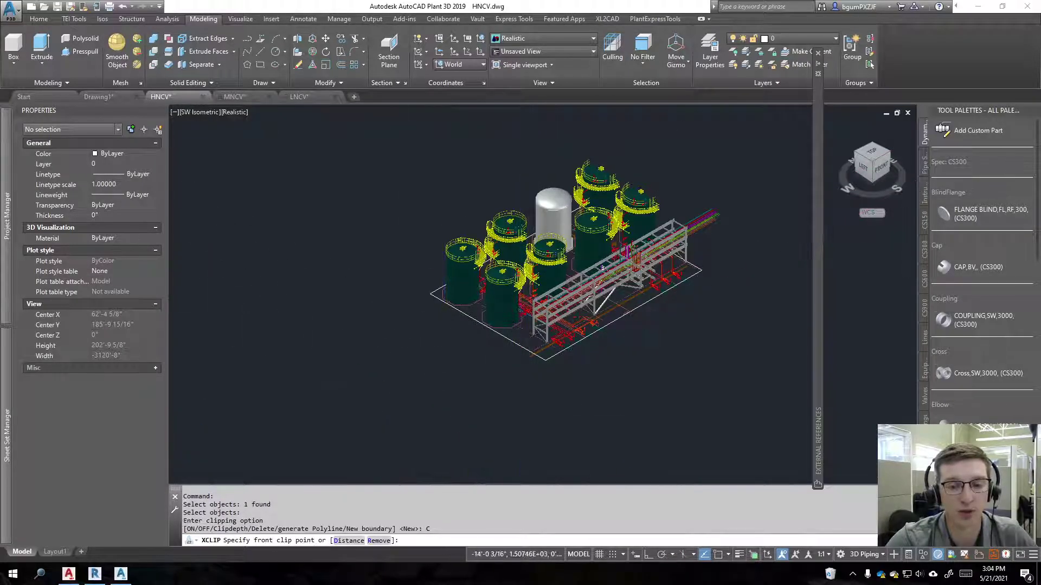
{"action": "scroll", "coordinate": [521, 401], "scroll_direction": "up", "scroll_amount": 2}
{"action": "scroll", "coordinate": [585, 349], "scroll_direction": "down", "scroll_amount": 3}
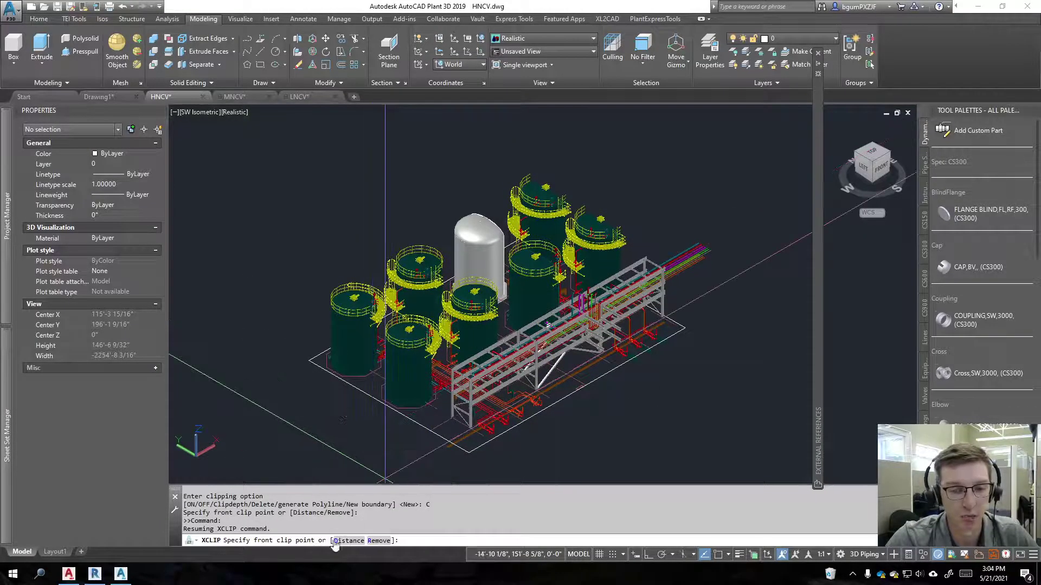
{"action": "left_click", "coordinate": [349, 541]}
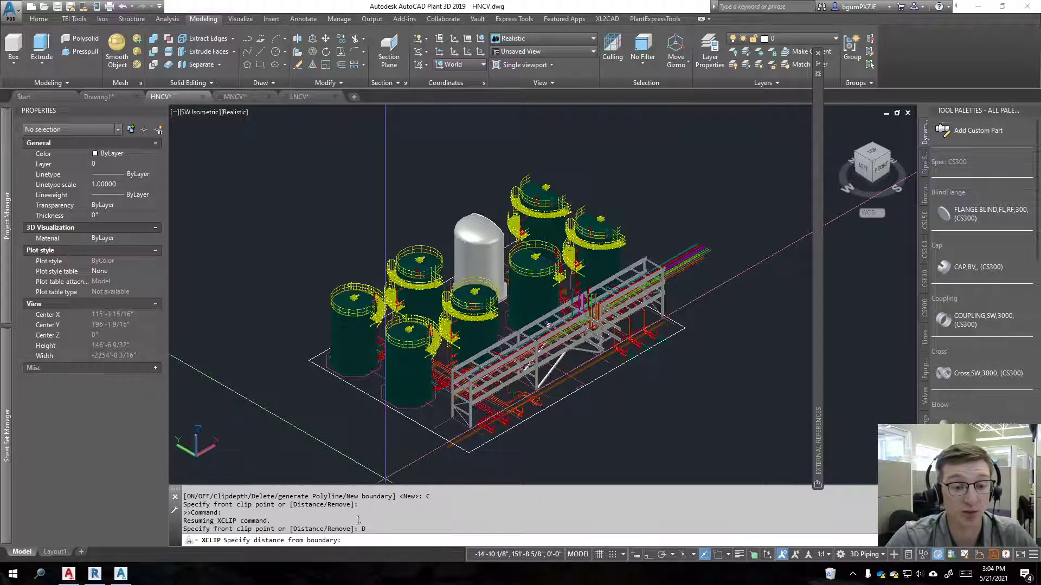
{"action": "left_click", "coordinate": [427, 428]}
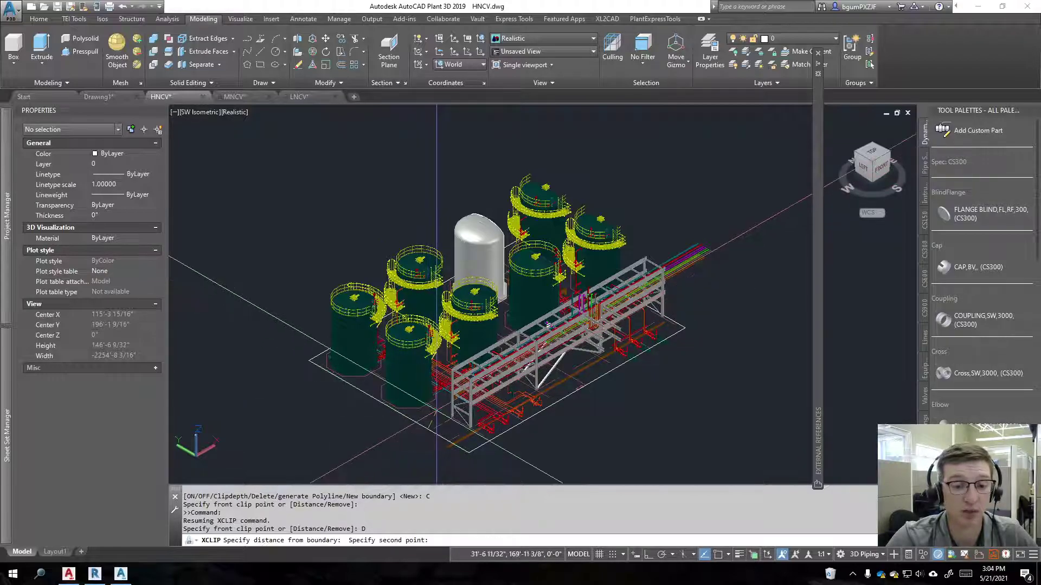
{"action": "key", "text": "F8"}
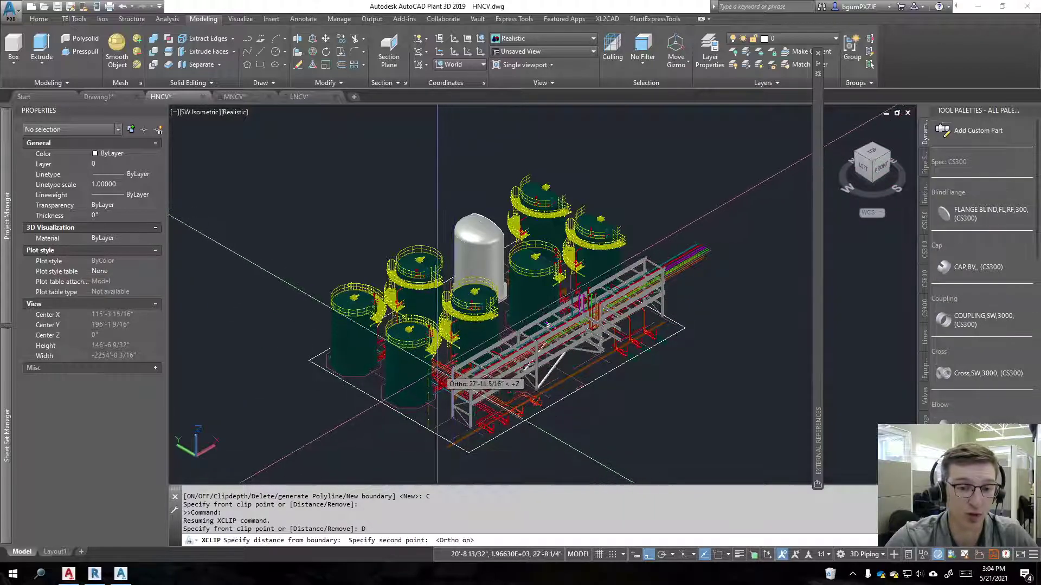
{"action": "left_click", "coordinate": [443, 243]}
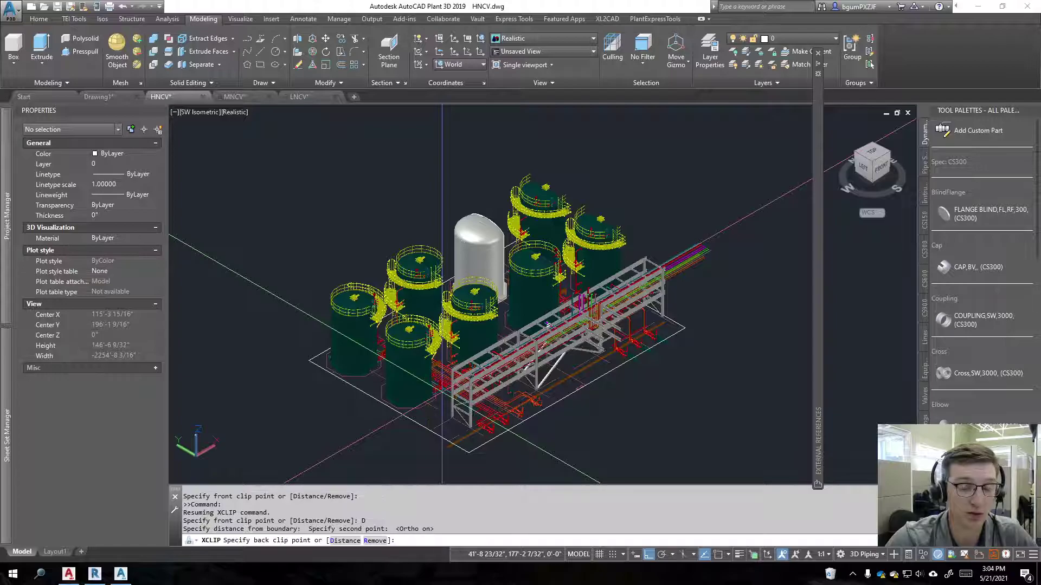
{"action": "left_click", "coordinate": [442, 255]}
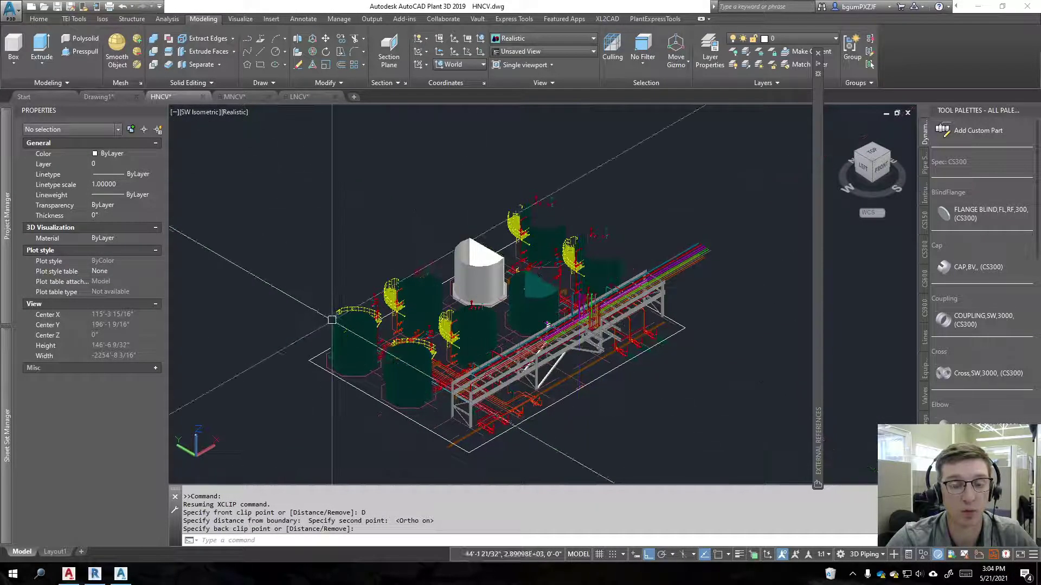
Pick the back clip point to finish the xref clip depth
{"action": "scroll", "coordinate": [385, 295], "scroll_direction": "up", "scroll_amount": 5}
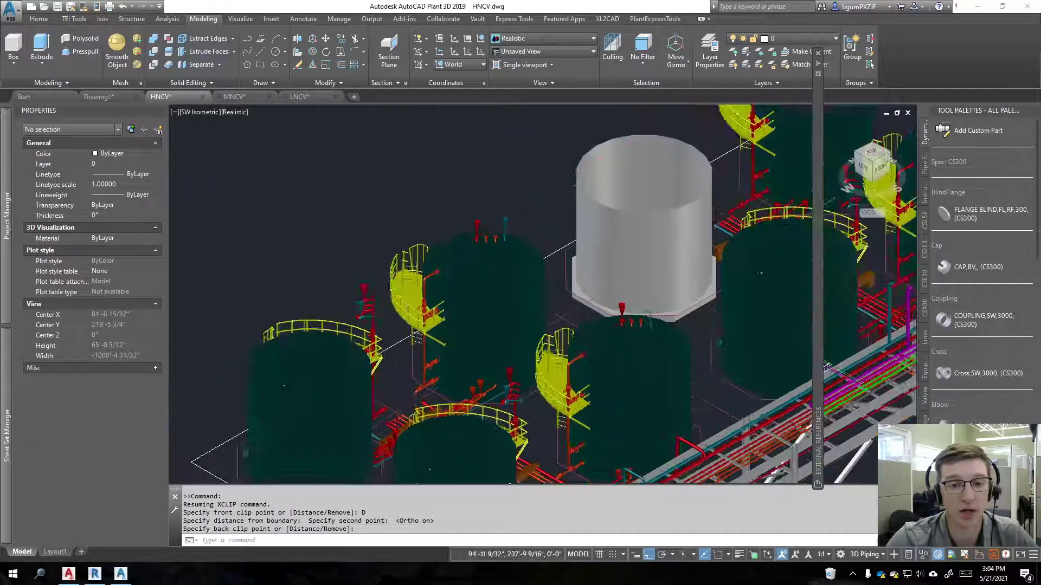
{"action": "scroll", "coordinate": [487, 222], "scroll_direction": "up", "scroll_amount": 3}
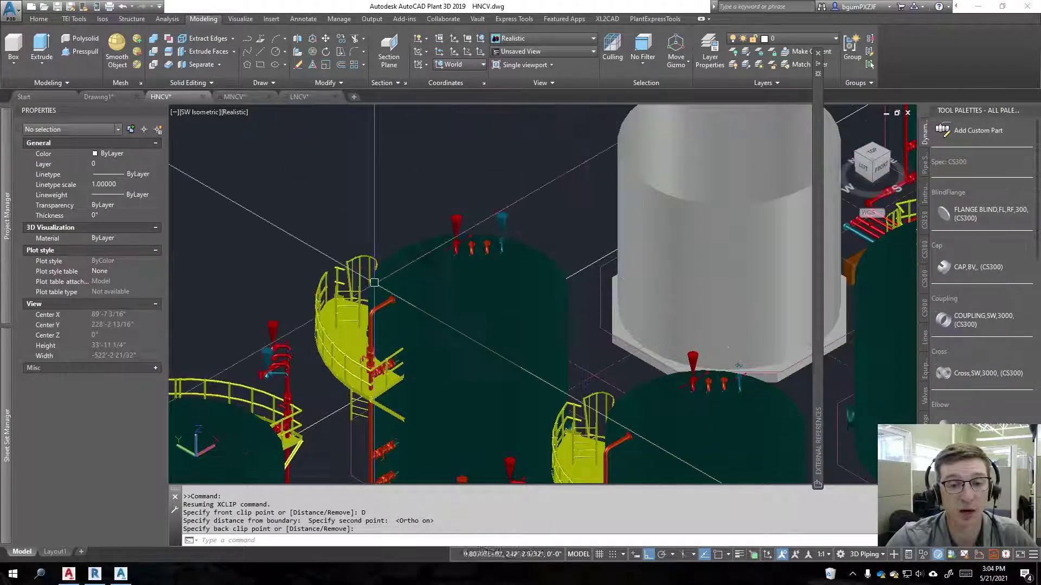
{"action": "scroll", "coordinate": [374, 283], "scroll_direction": "down", "scroll_amount": 8}
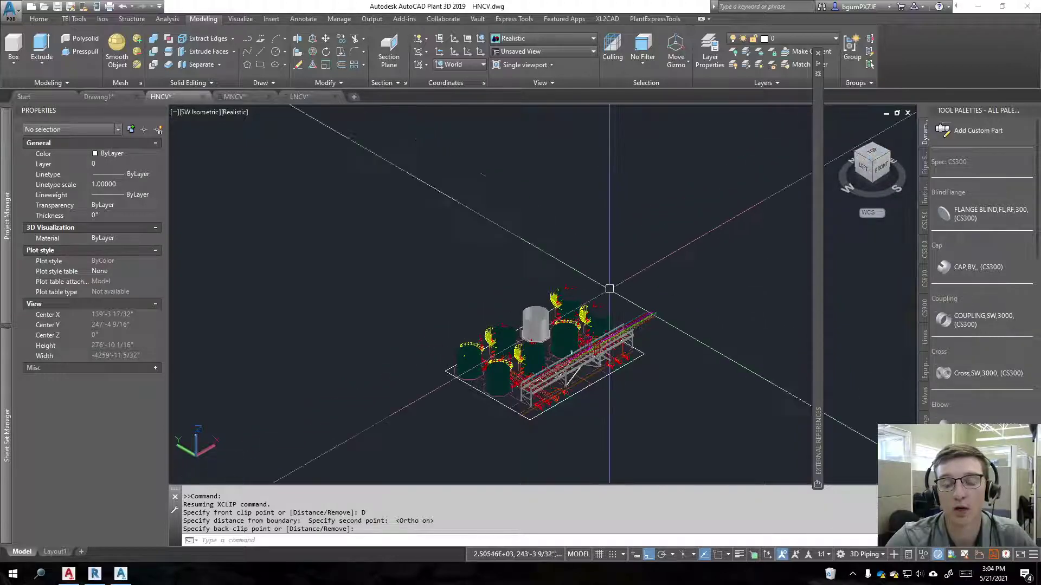
{"action": "scroll", "coordinate": [564, 397], "scroll_direction": "up", "scroll_amount": 2}
{"action": "left_click", "coordinate": [571, 414]}
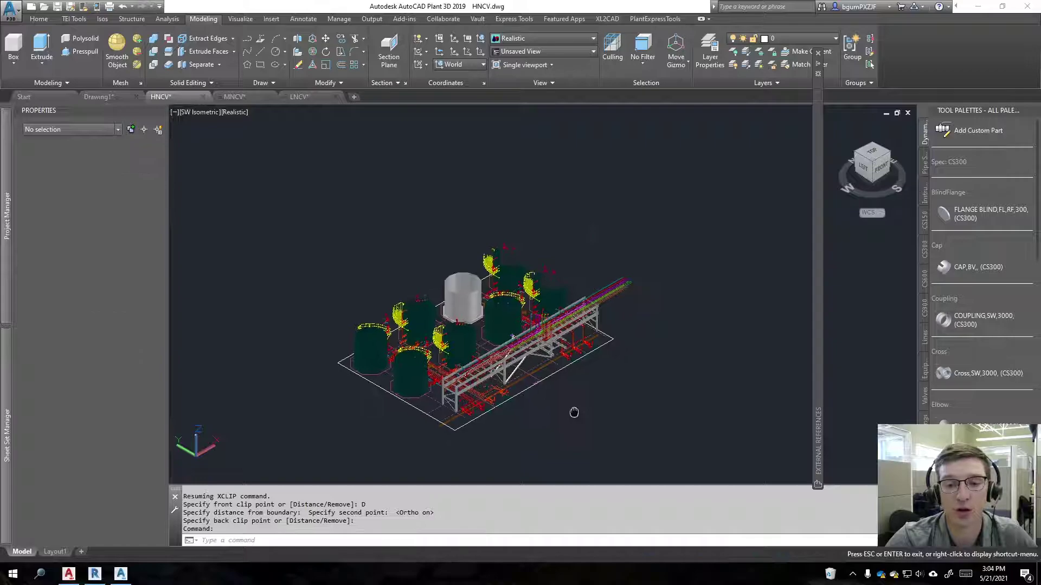
{"action": "scroll", "coordinate": [522, 407], "scroll_direction": "up", "scroll_amount": 2}
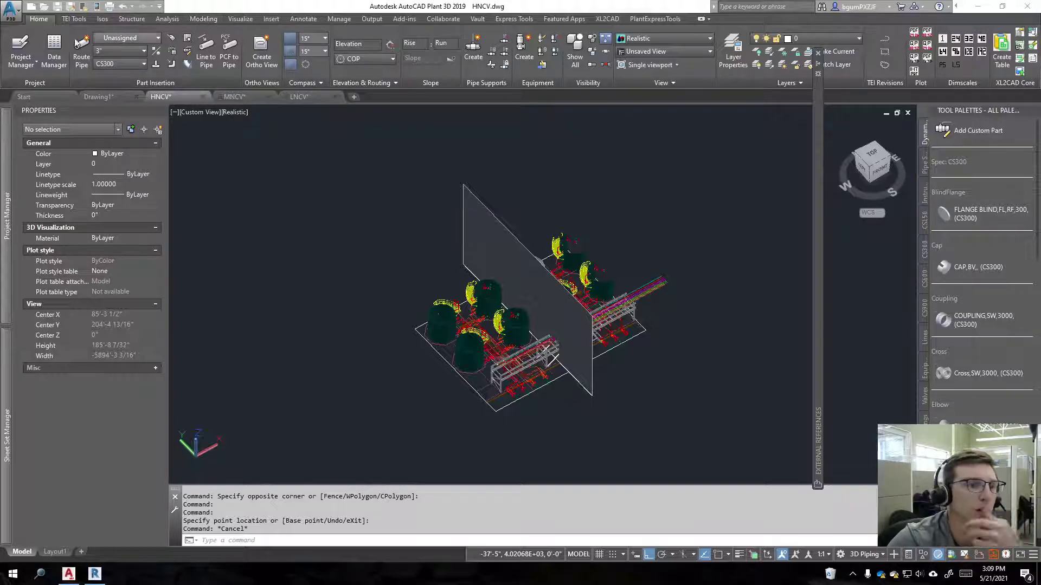
Switch to the 3D Modeling tool set and check the section plane's type list, leaving it unchanged
{"action": "left_click", "coordinate": [211, 20]}
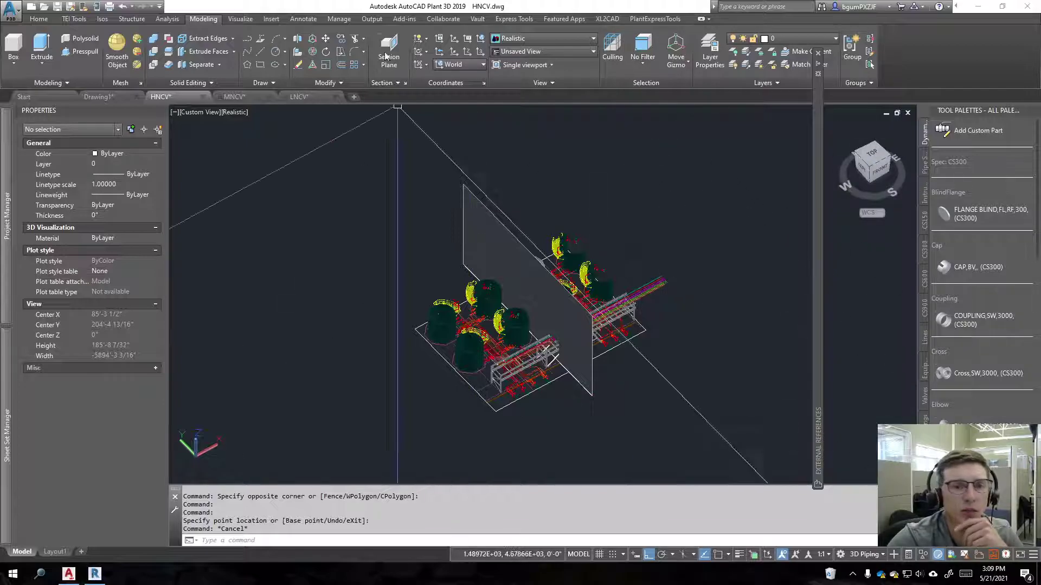
{"action": "left_click", "coordinate": [485, 213]}
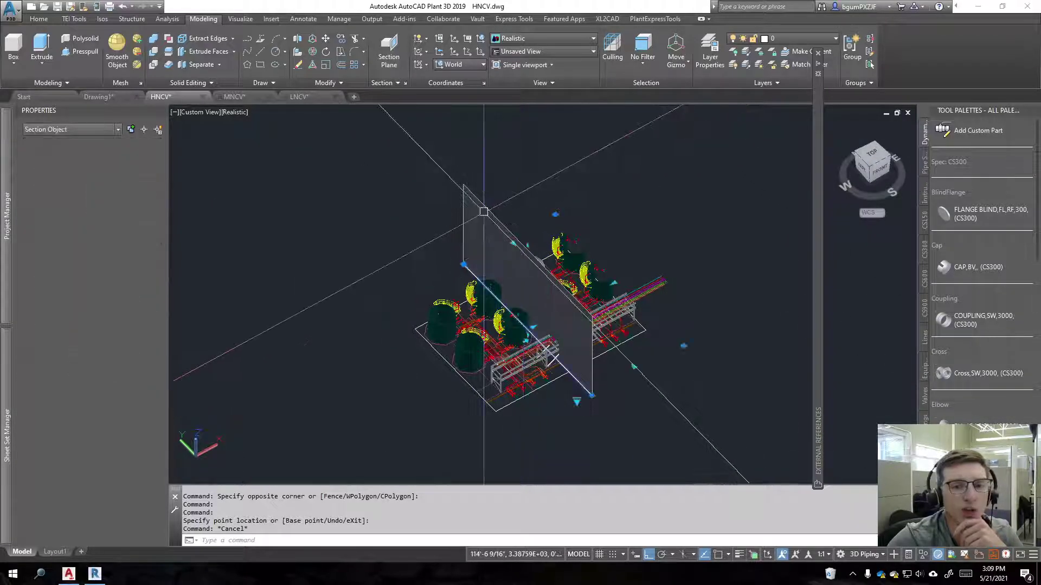
{"action": "left_click", "coordinate": [576, 403]}
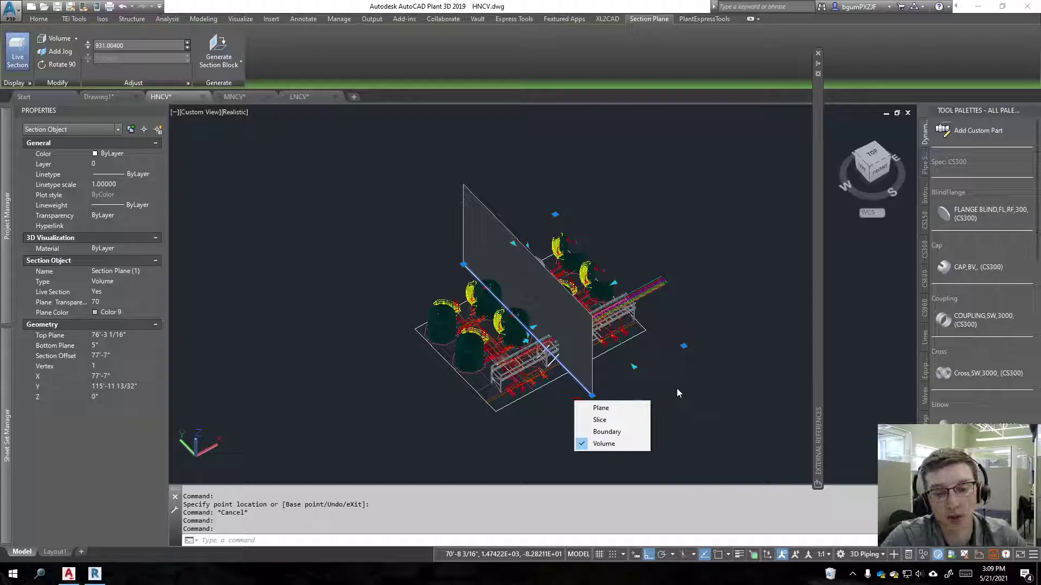
{"action": "left_click", "coordinate": [699, 394]}
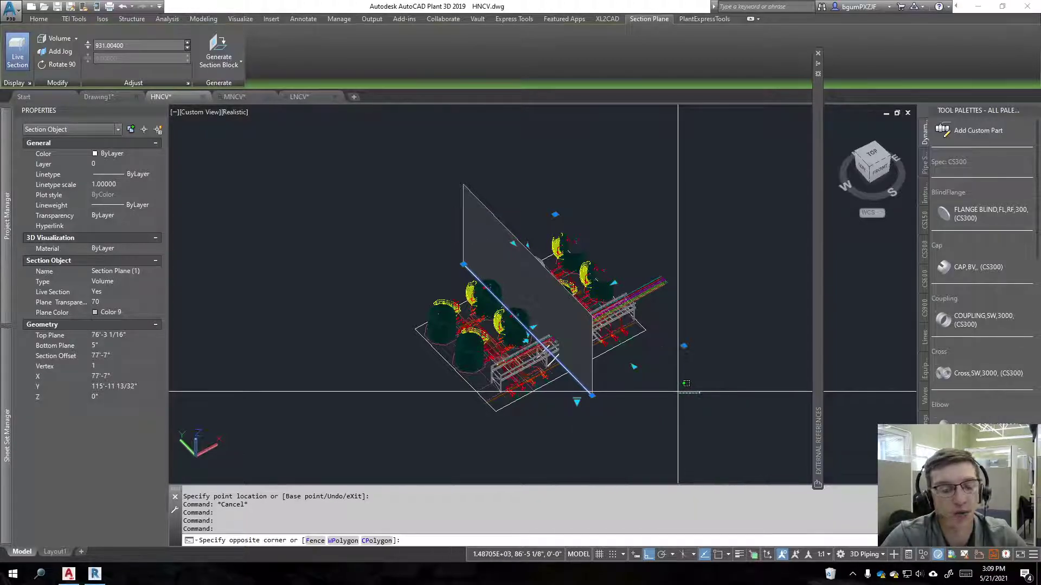
Clear the stray selection windows, then select and delete the section plane
{"action": "key", "text": "Escape"}
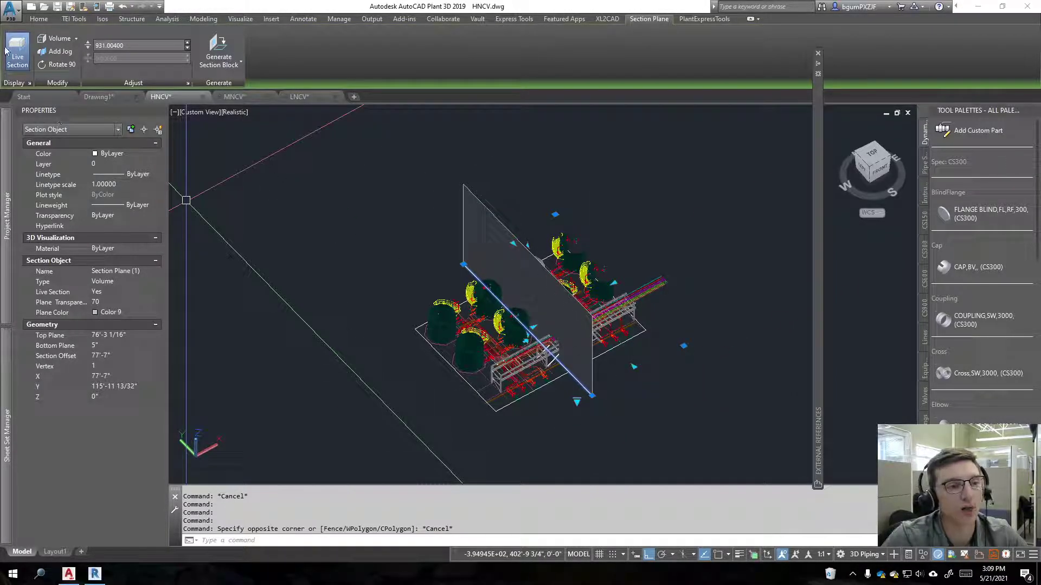
{"action": "scroll", "coordinate": [534, 259], "scroll_direction": "up", "scroll_amount": 2}
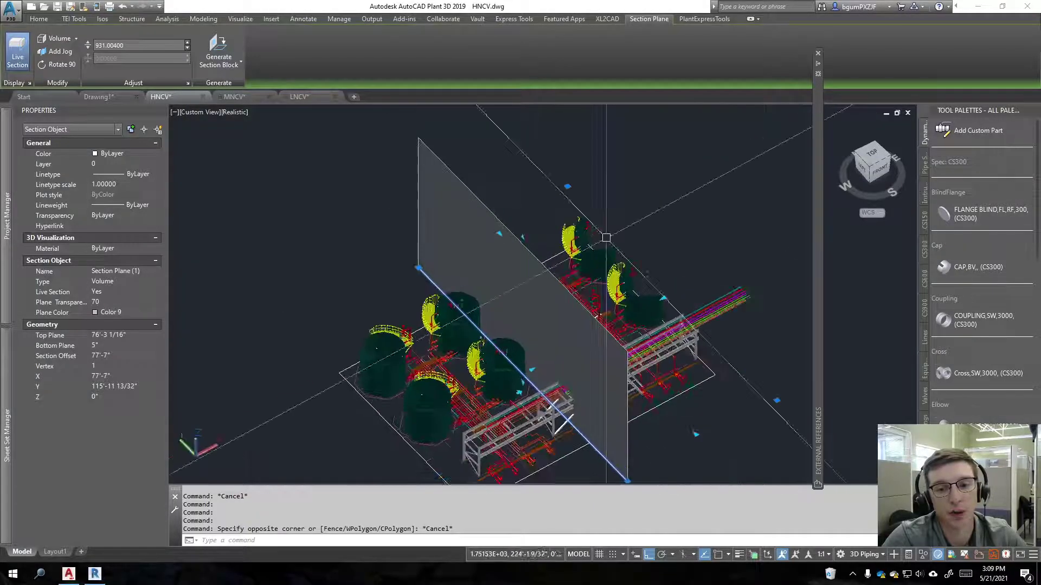
{"action": "left_click", "coordinate": [414, 332]}
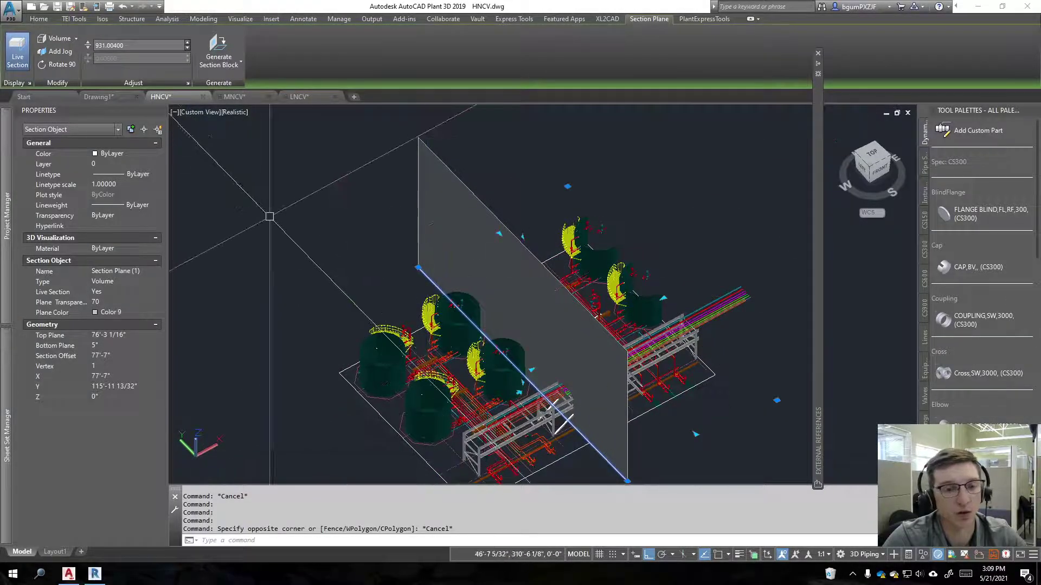
{"action": "key", "text": "Escape"}
{"action": "key", "text": "Escape"}
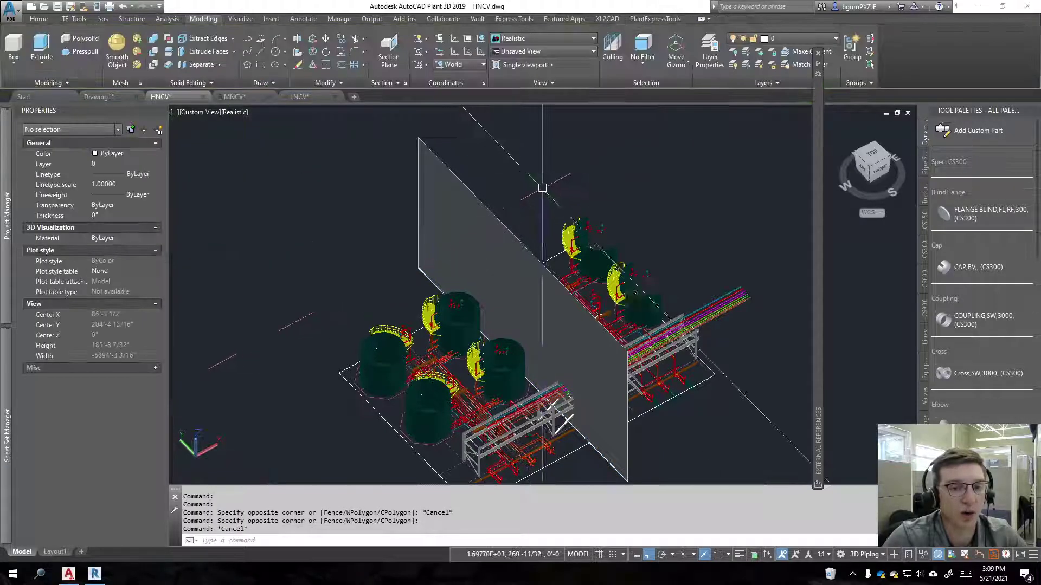
{"action": "left_click", "coordinate": [541, 186]}
{"action": "key", "text": "Escape"}
{"action": "scroll", "coordinate": [502, 167], "scroll_direction": "down", "scroll_amount": 5}
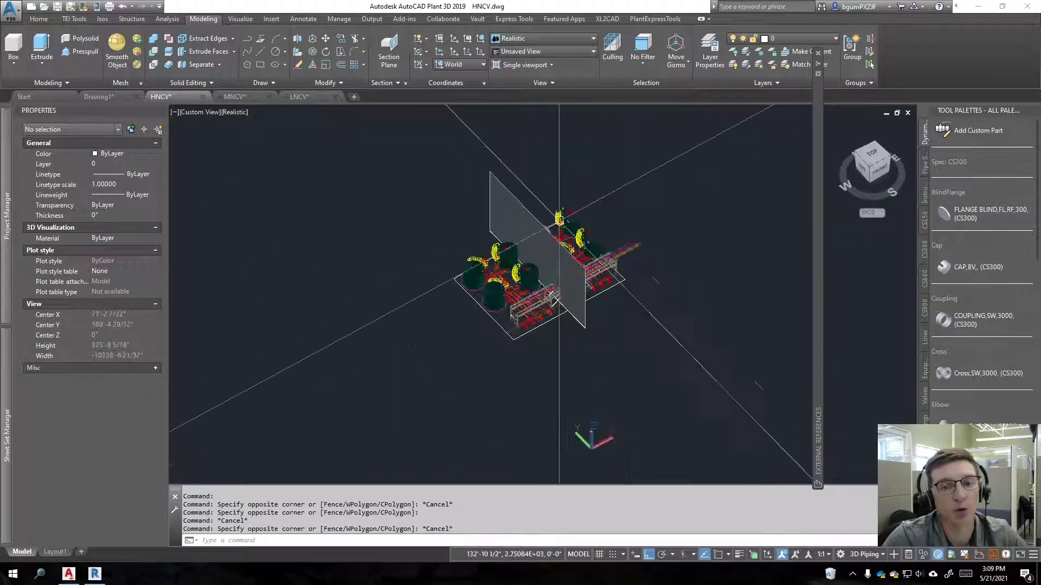
{"action": "left_click", "coordinate": [493, 174]}
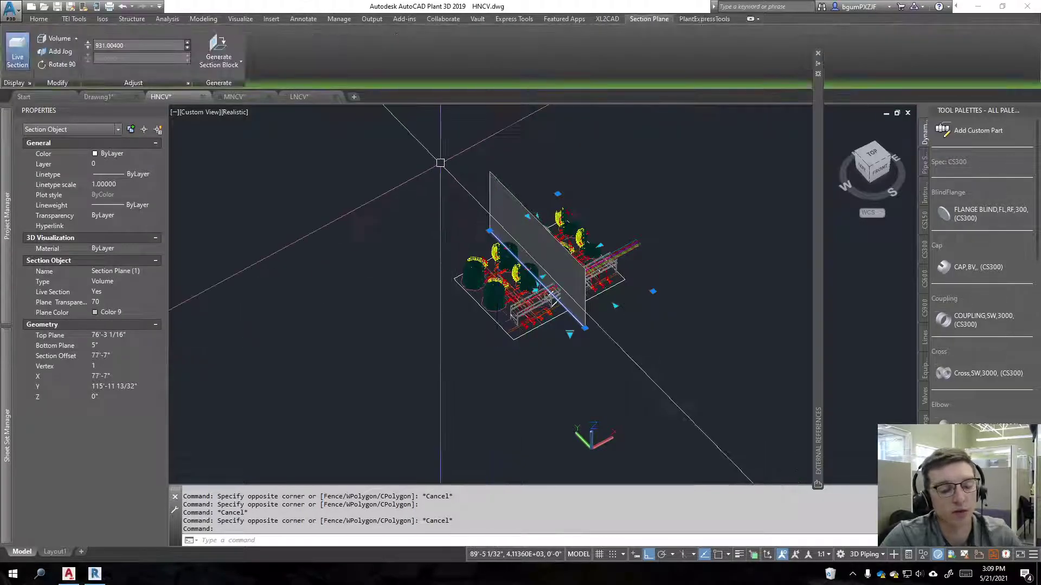
{"action": "key", "text": "Delete"}
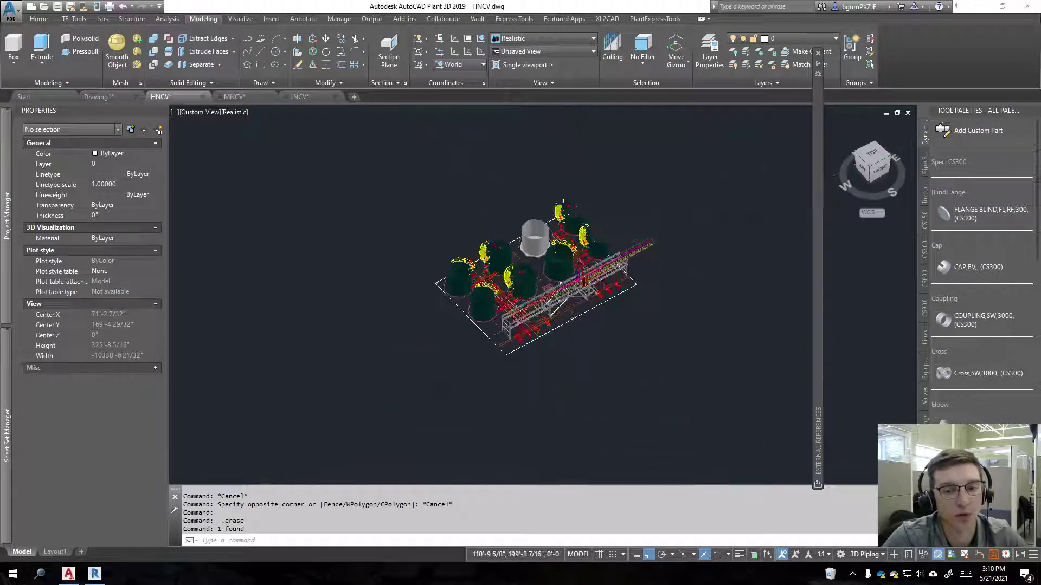
{"action": "scroll", "coordinate": [571, 310], "scroll_direction": "up", "scroll_amount": 5}
Shift the model left, then start DVIEW and cancel it at the object prompt
{"action": "middle_click_drag", "start_coordinate": [684, 404], "coordinate": [609, 378]}
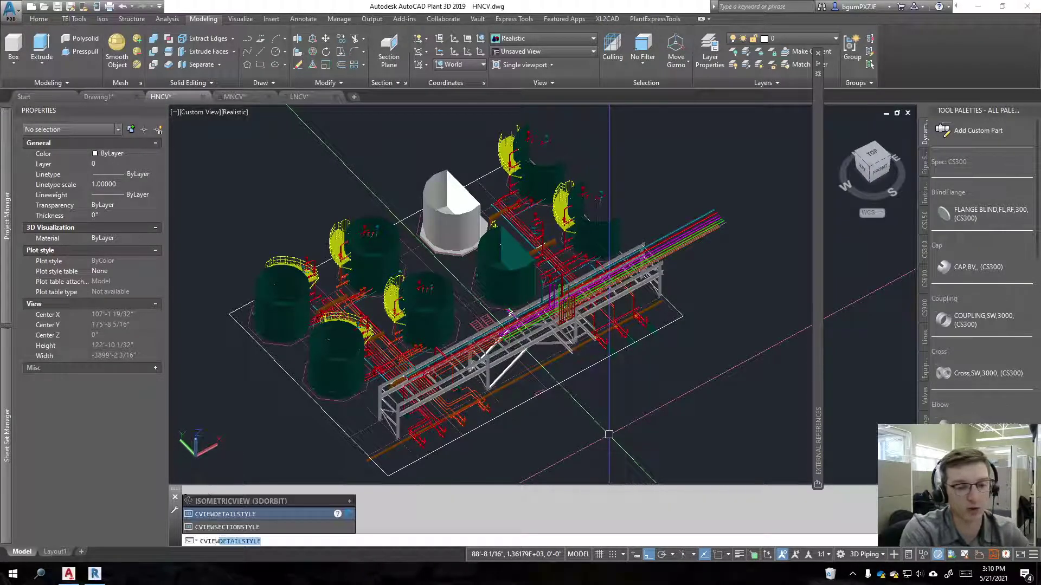
{"action": "type", "text": "detailsty"}
{"action": "key", "text": "Escape"}
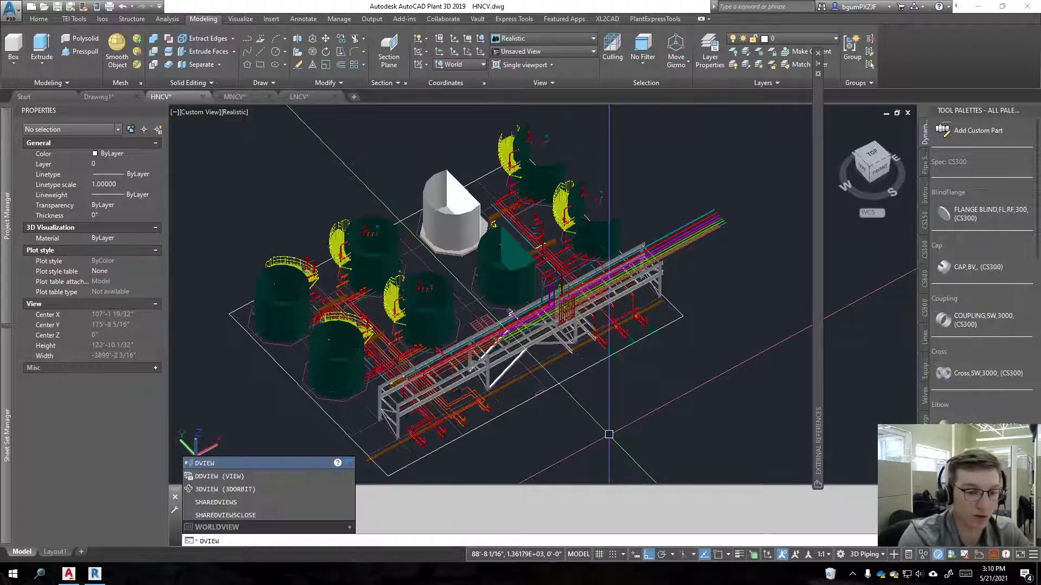
{"action": "key", "text": "Return"}
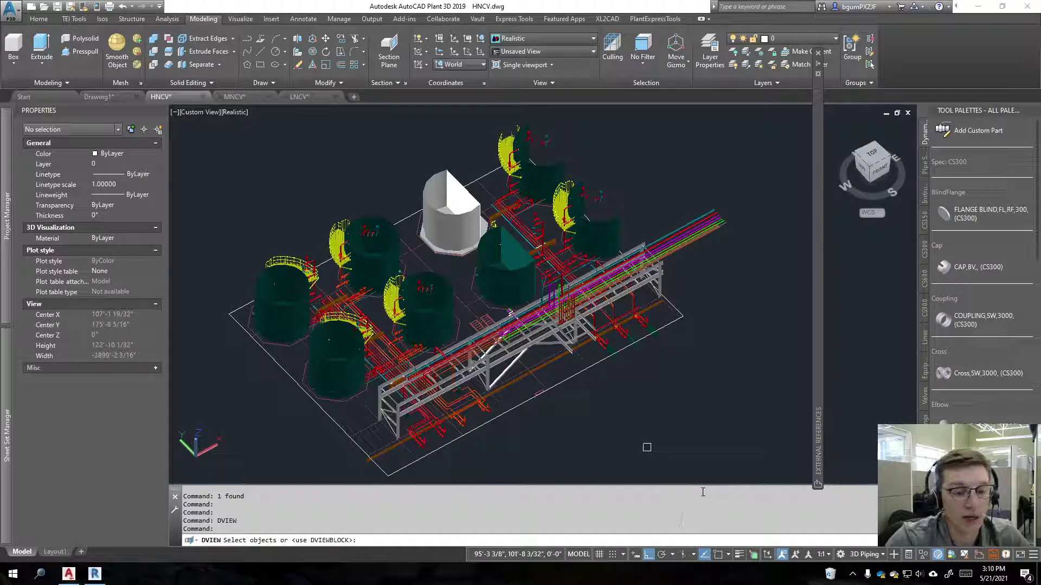
{"action": "key", "text": "Escape"}
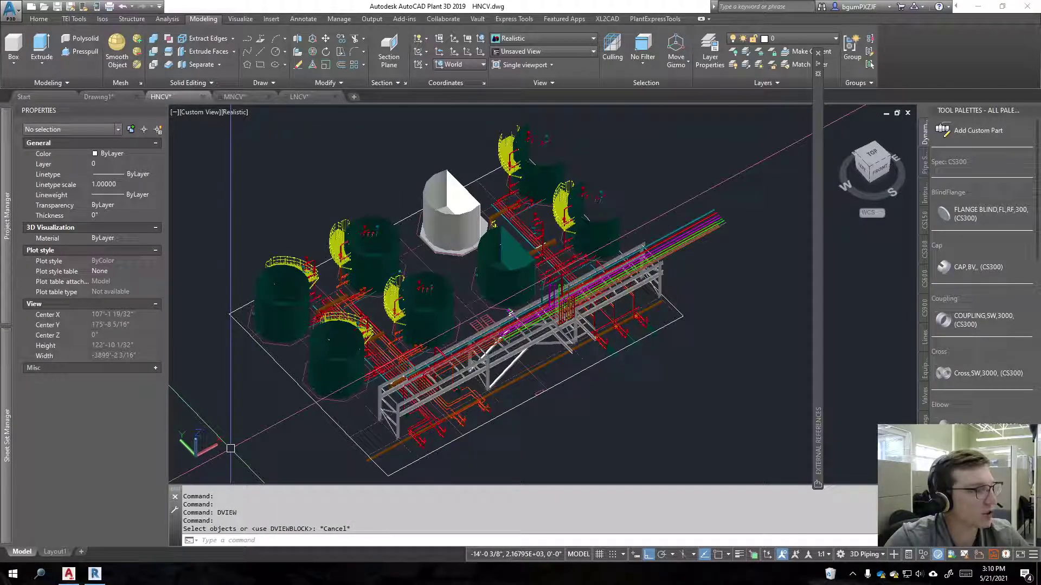
{"action": "key", "text": "Escape"}
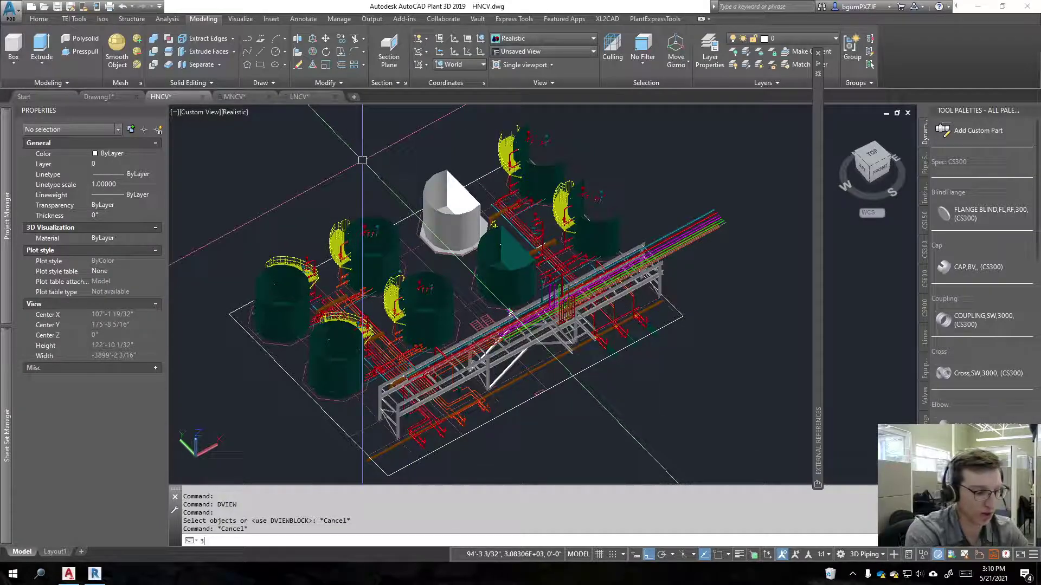
Lower the back and front clipping planes in 3DCLIP, close the window, and re-centre the model
{"action": "key", "text": "Return"}
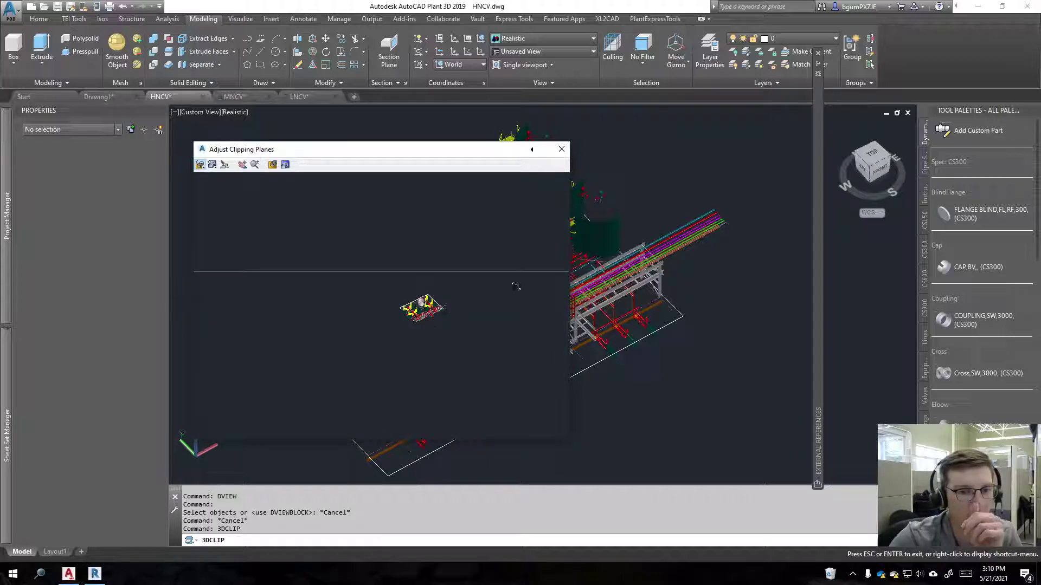
{"action": "left_click_drag", "start_coordinate": [455, 287], "coordinate": [449, 313]}
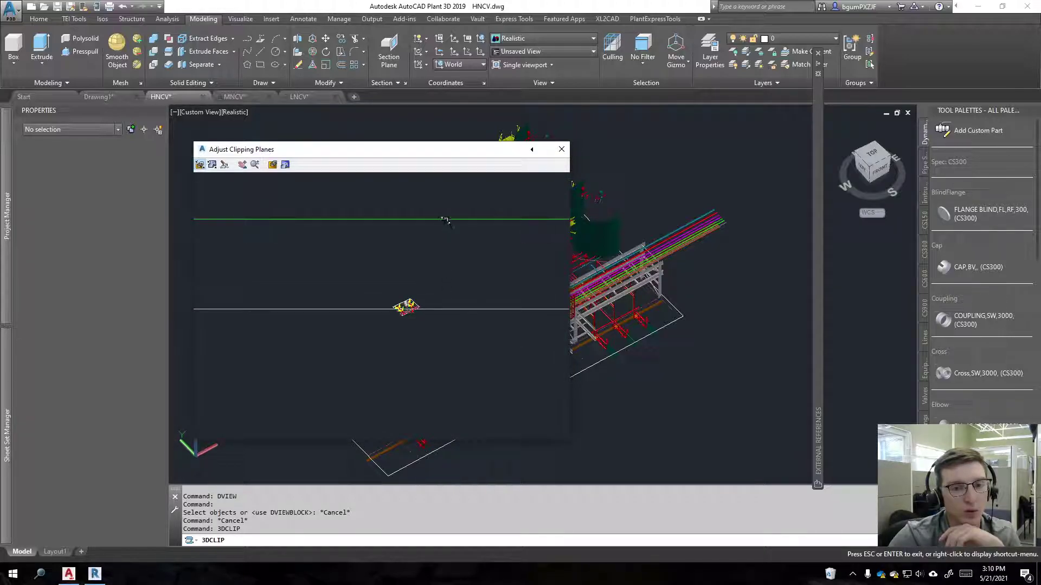
{"action": "left_click_drag", "start_coordinate": [448, 219], "coordinate": [443, 304]}
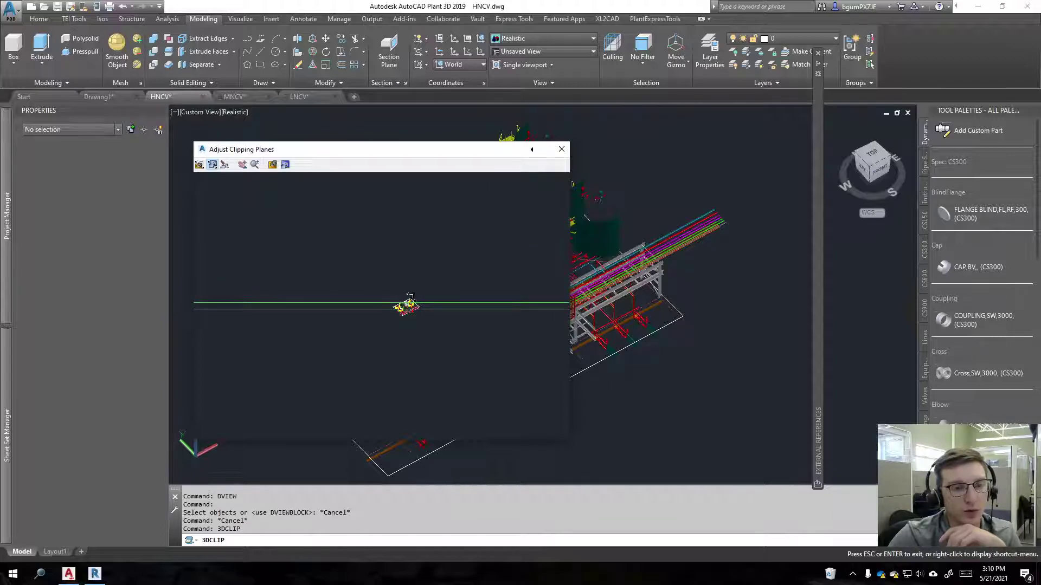
{"action": "right_click", "coordinate": [418, 230]}
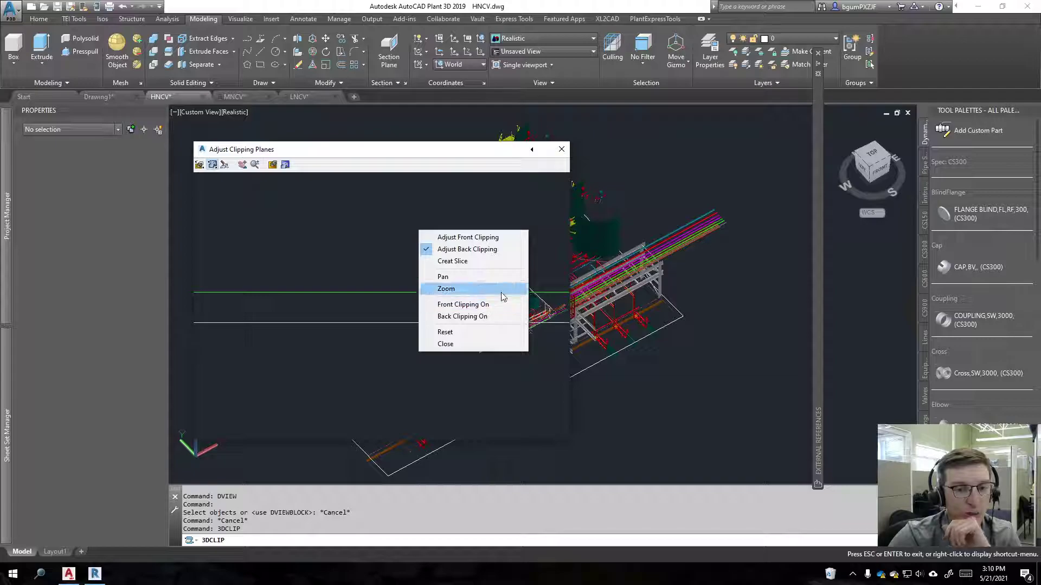
{"action": "left_click", "coordinate": [460, 344]}
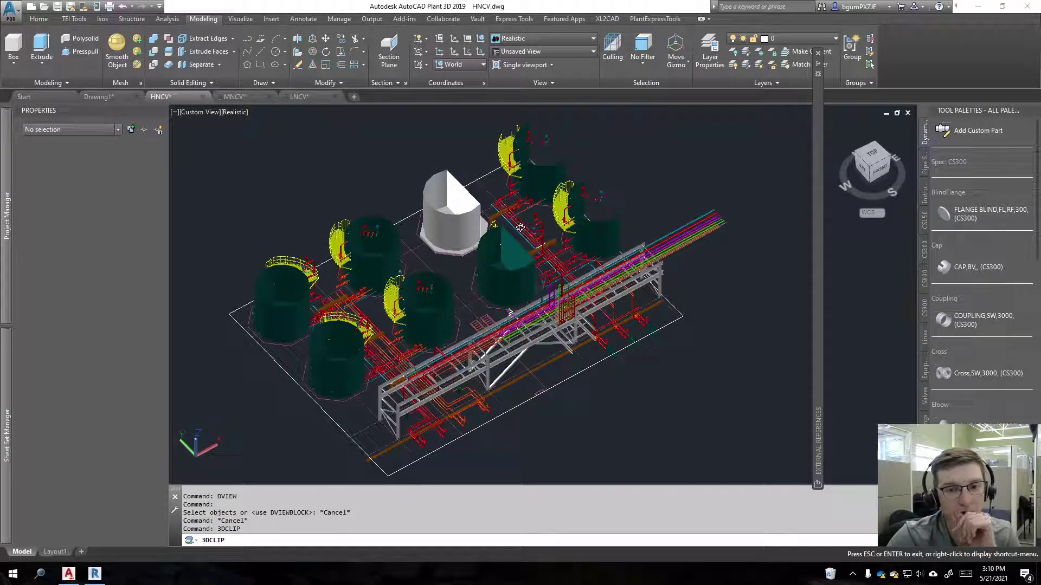
{"action": "scroll", "coordinate": [705, 356], "scroll_direction": "down", "scroll_amount": 2}
{"action": "middle_click_drag", "start_coordinate": [705, 355], "coordinate": [583, 336]}
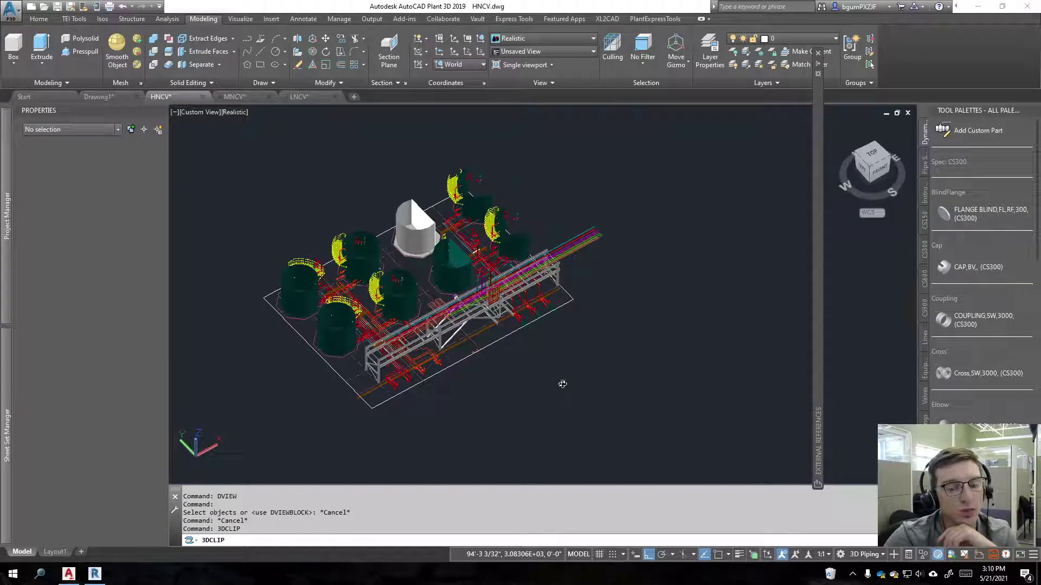
{"action": "middle_click_drag", "start_coordinate": [439, 335], "coordinate": [446, 329]}
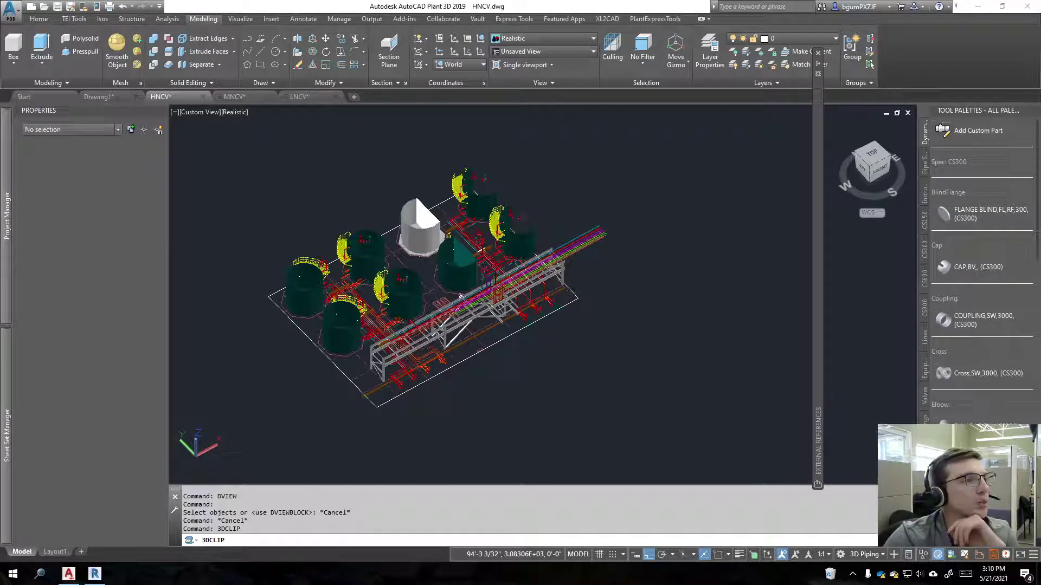